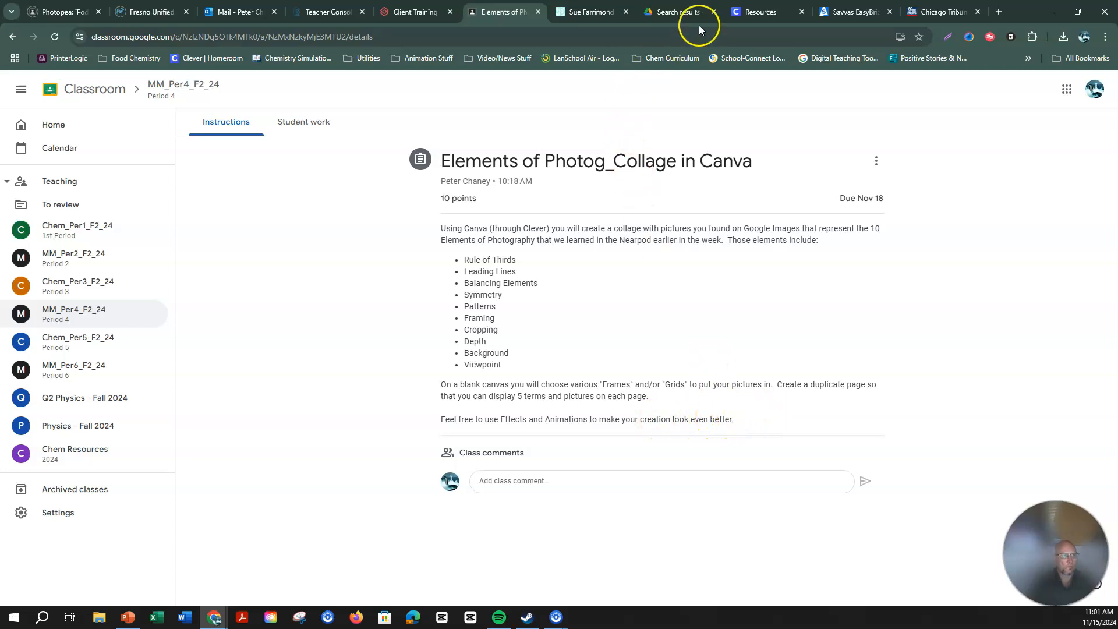
Open Canva for Education from the Clever resources and create a blank portrait 8.5 x 11 in flyer with a duplicated page
{"action": "left_click", "coordinate": [757, 12]}
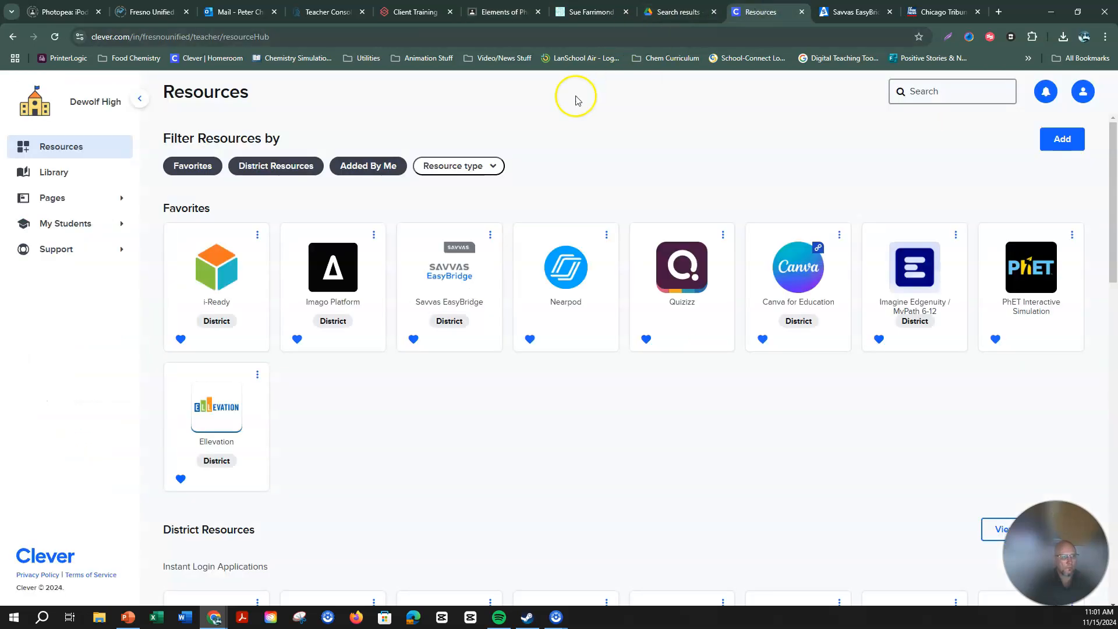
{"action": "left_click", "coordinate": [806, 279]}
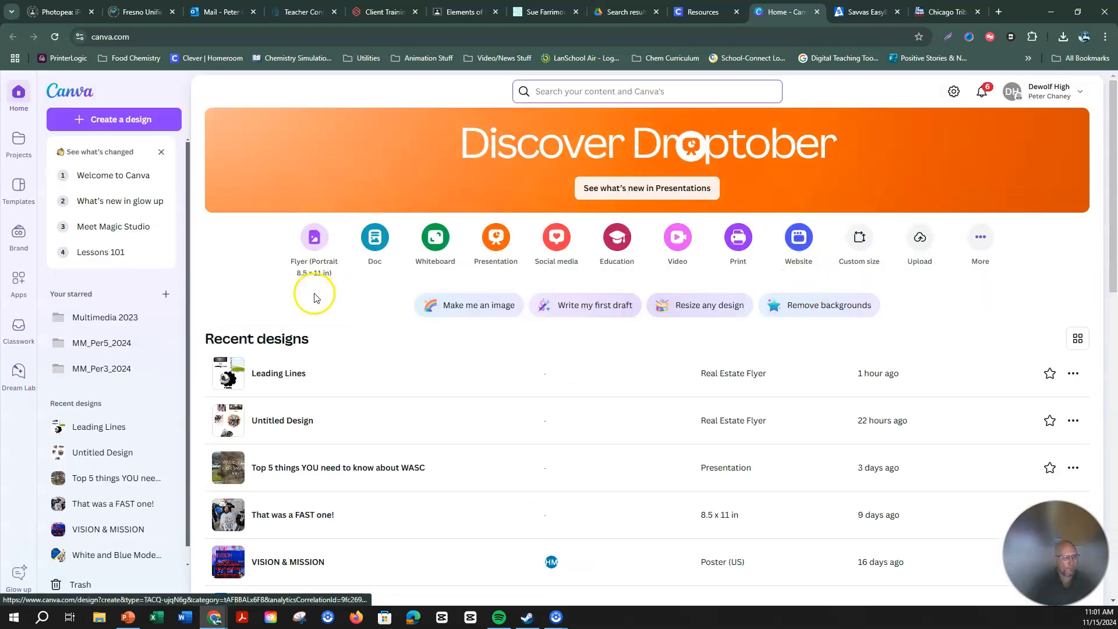
{"action": "left_click", "coordinate": [312, 240]}
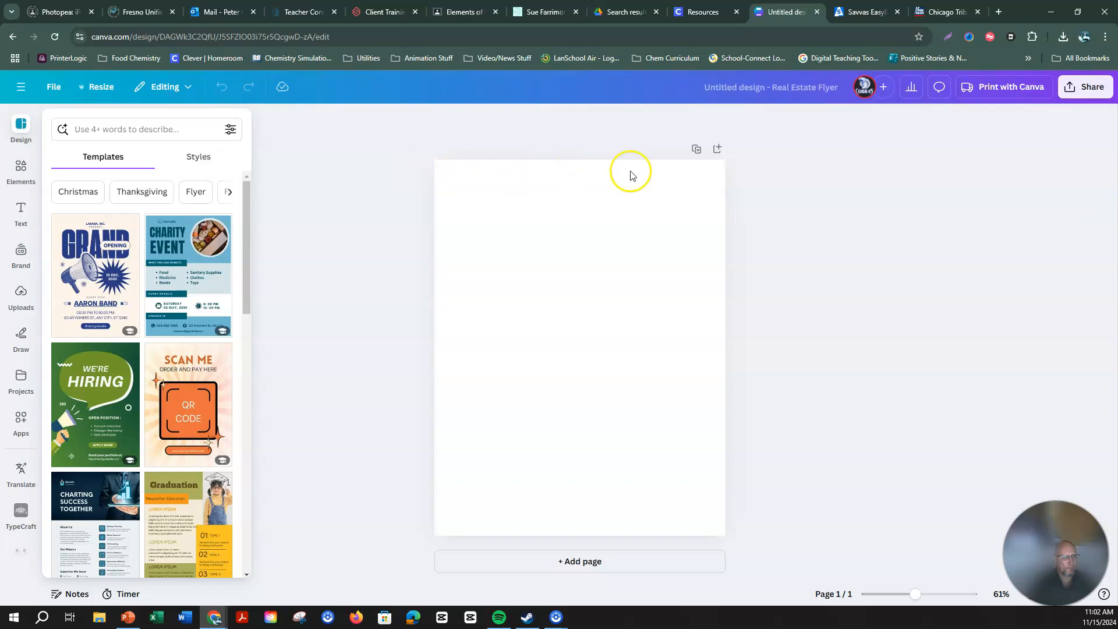
{"action": "left_click", "coordinate": [697, 150]}
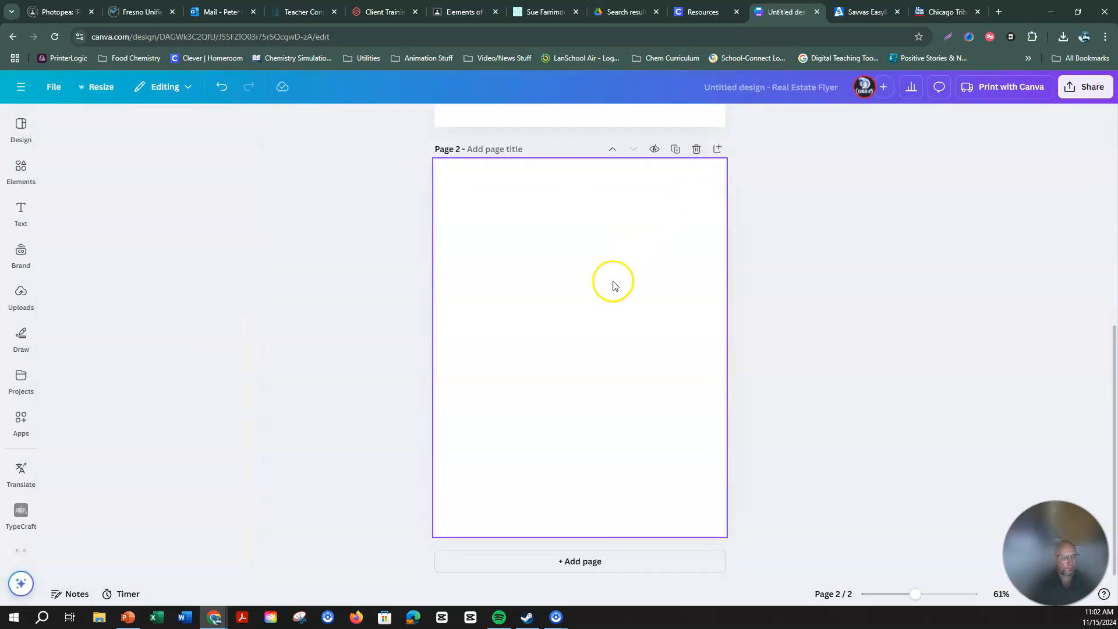
{"action": "scroll", "coordinate": [606, 294], "scroll_direction": "up", "scroll_amount": 5}
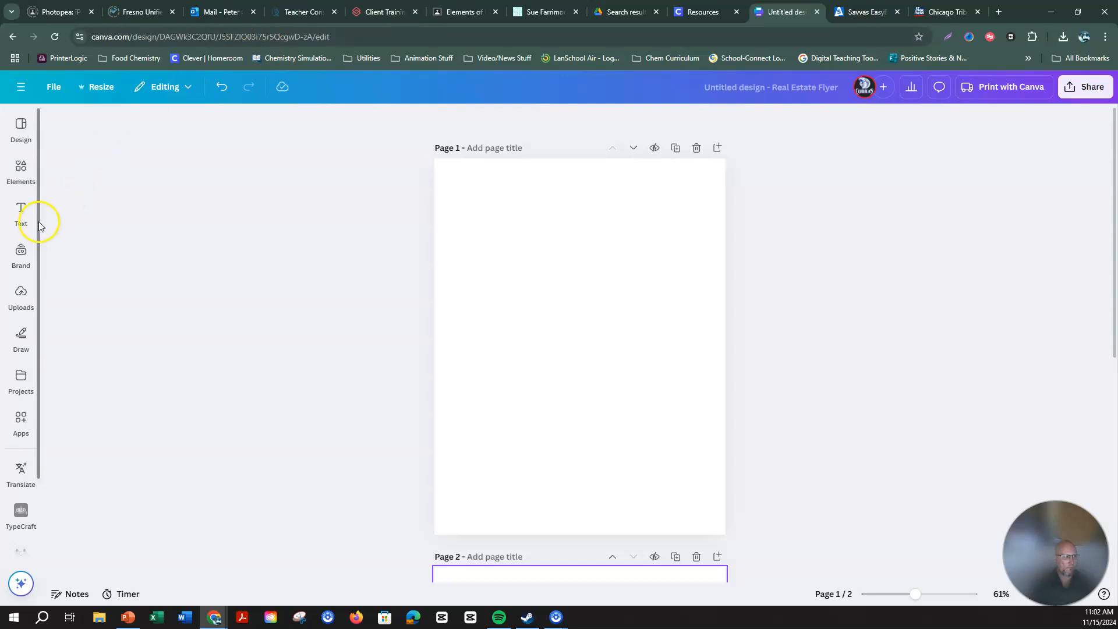
Add a text box to page 1 and fill it with the ten photography elements copied from the Classroom assignment
{"action": "left_click", "coordinate": [22, 216]}
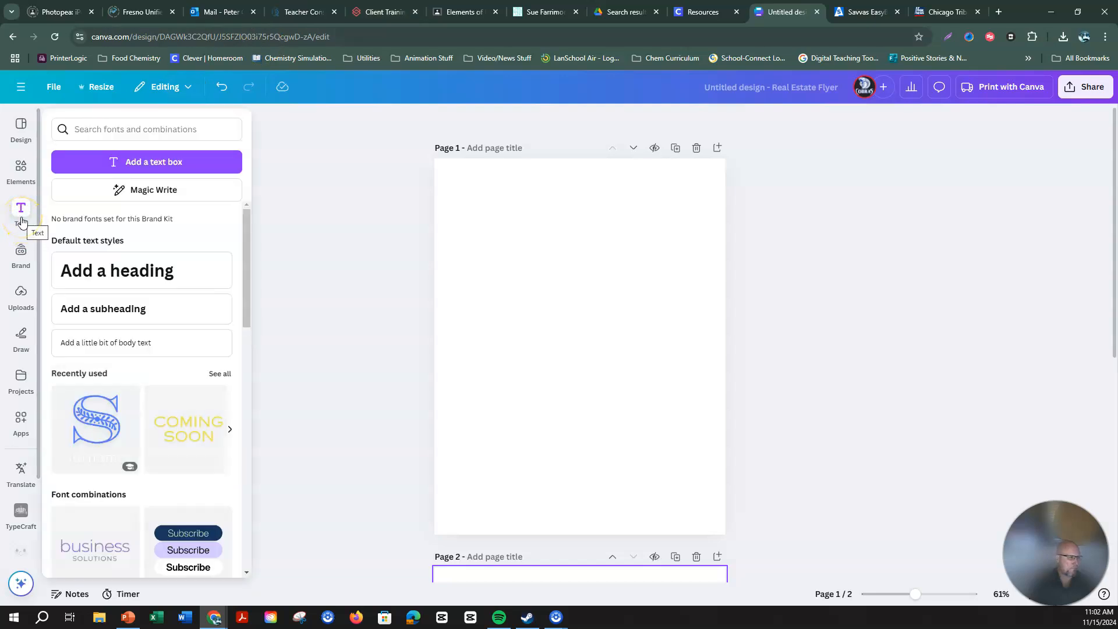
{"action": "left_click", "coordinate": [153, 164]}
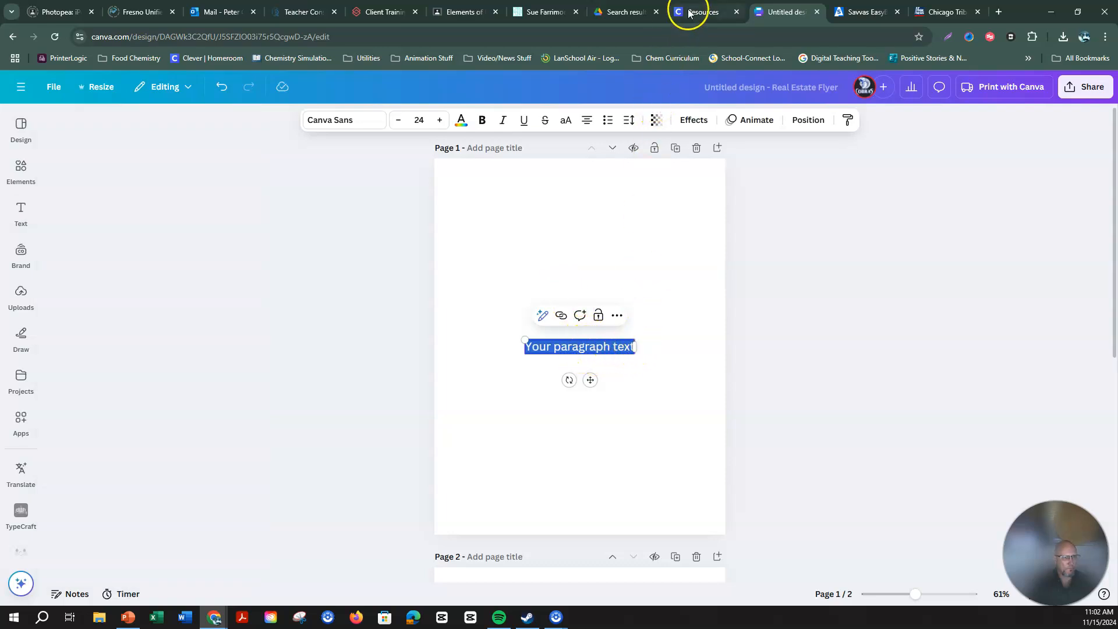
{"action": "left_click", "coordinate": [460, 13]}
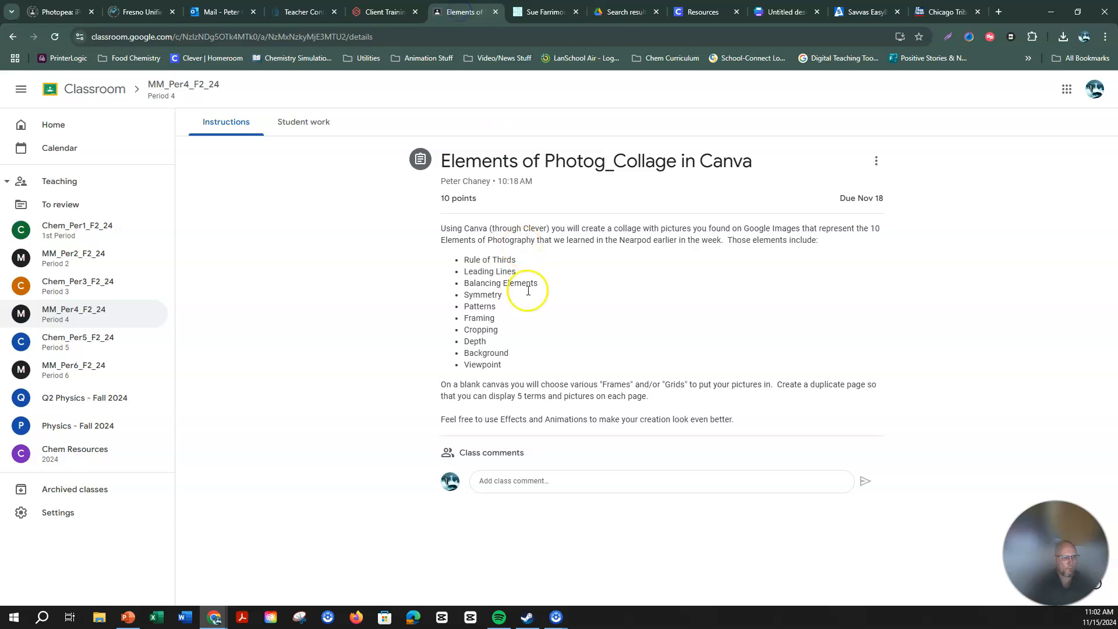
{"action": "left_click_drag", "start_coordinate": [508, 367], "coordinate": [466, 264]}
{"action": "key", "text": "ctrl+c"}
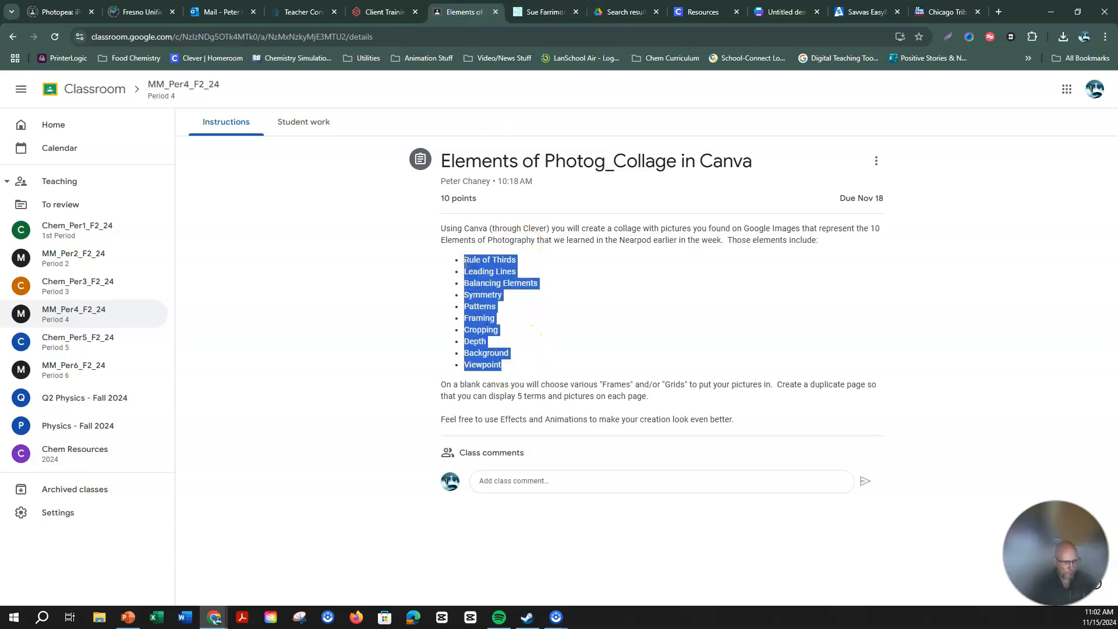
{"action": "left_click", "coordinate": [783, 13]}
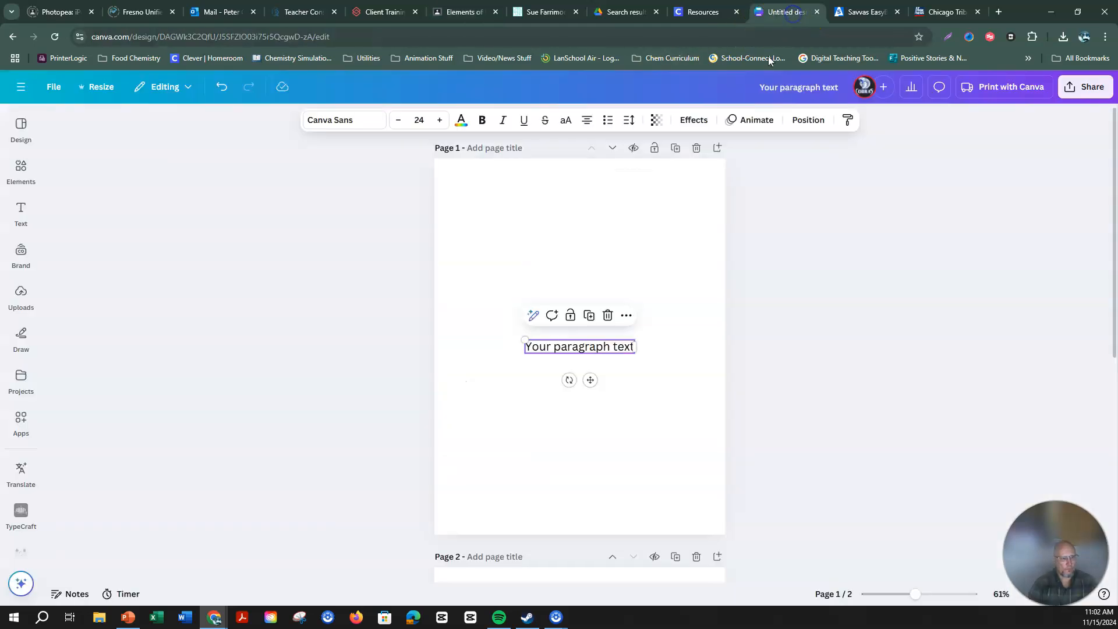
{"action": "double_click", "coordinate": [585, 348]}
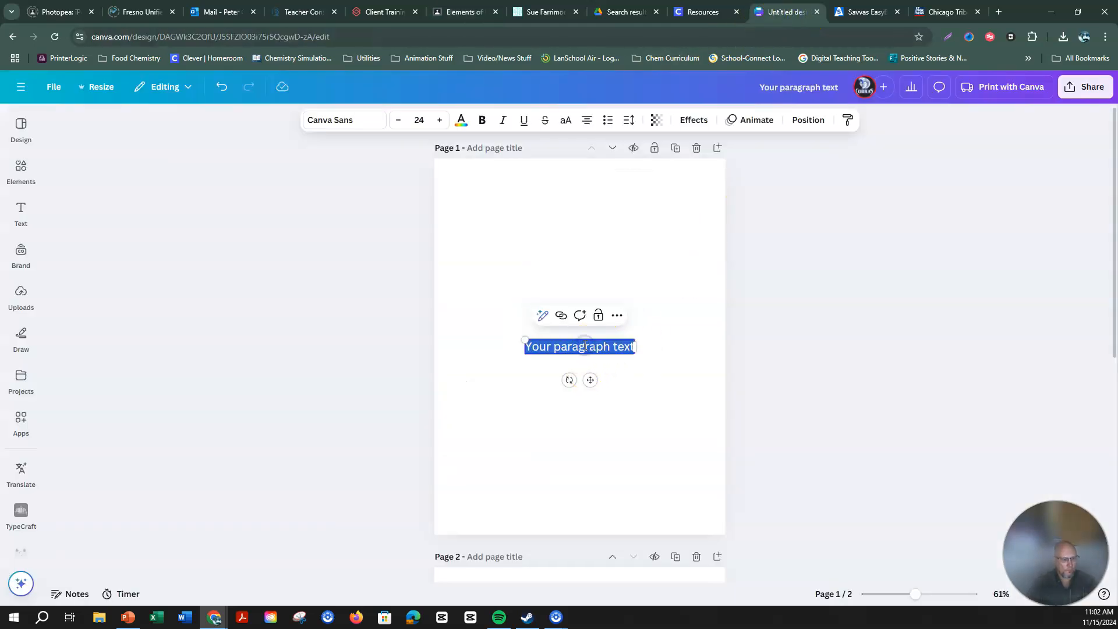
{"action": "key", "text": "ctrl+v"}
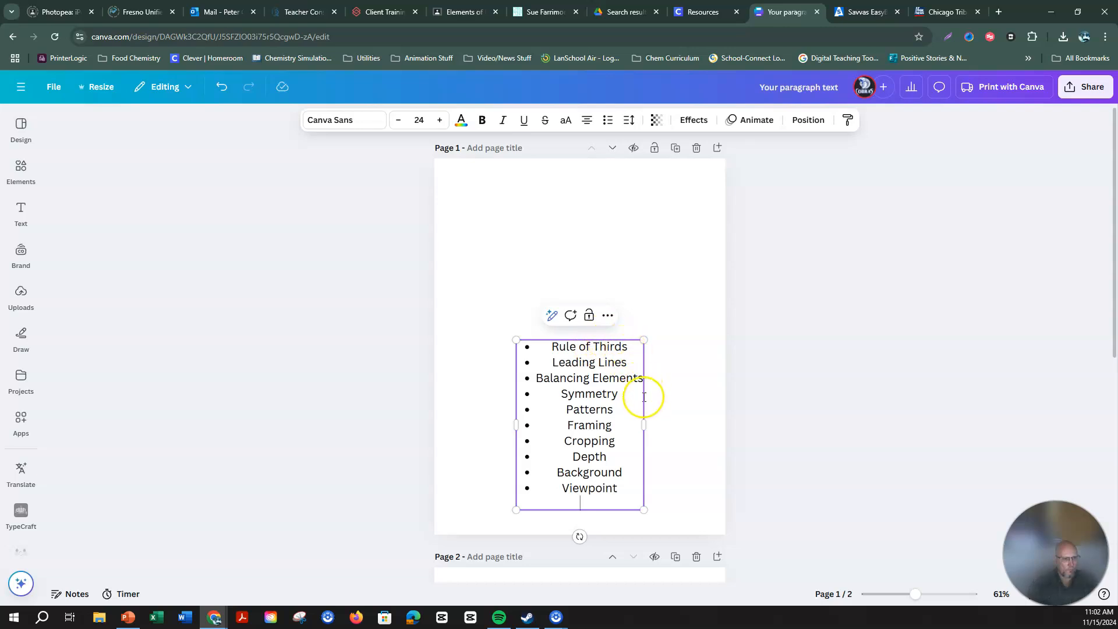
Search Google Images in a new browser tab for "rule of thirds photography"
{"action": "left_click", "coordinate": [998, 12]}
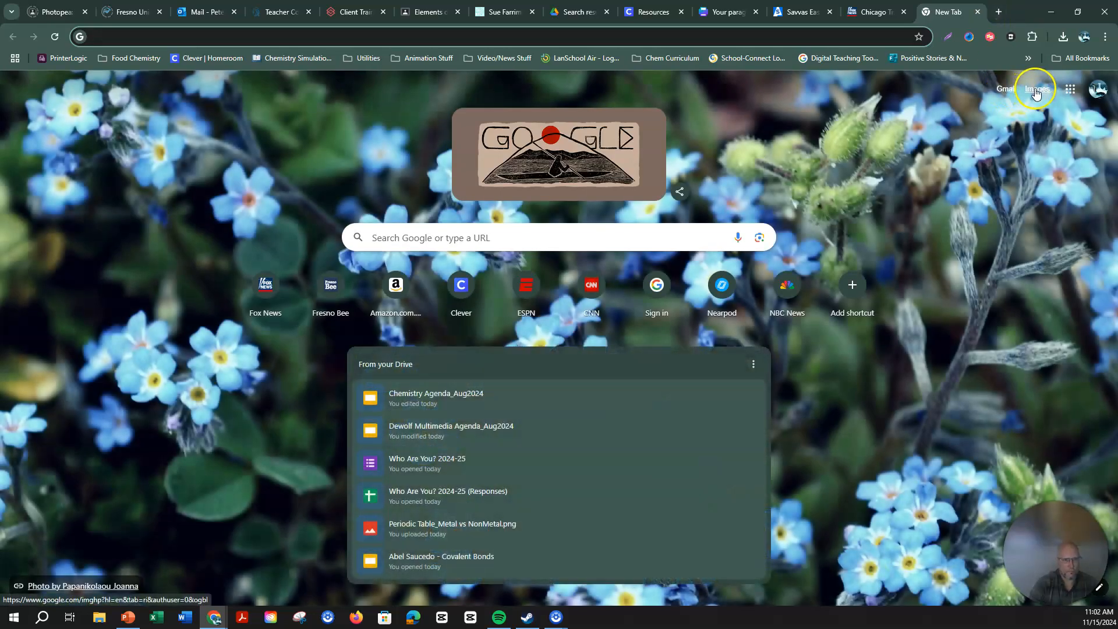
{"action": "left_click", "coordinate": [1036, 92]}
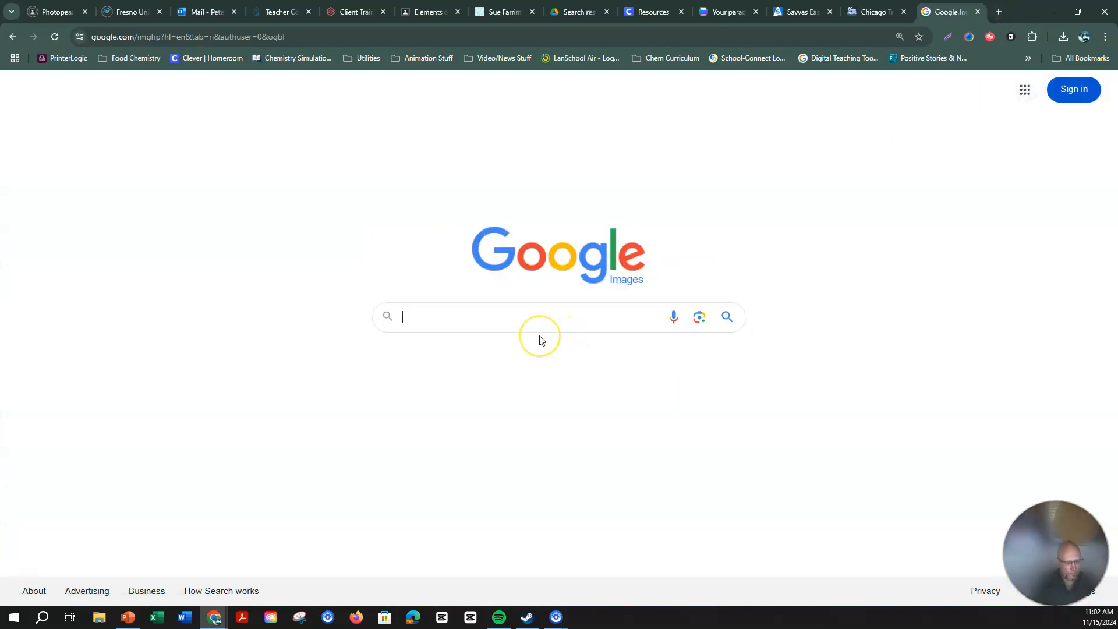
{"action": "type", "text": "rule of thirds photograph"}
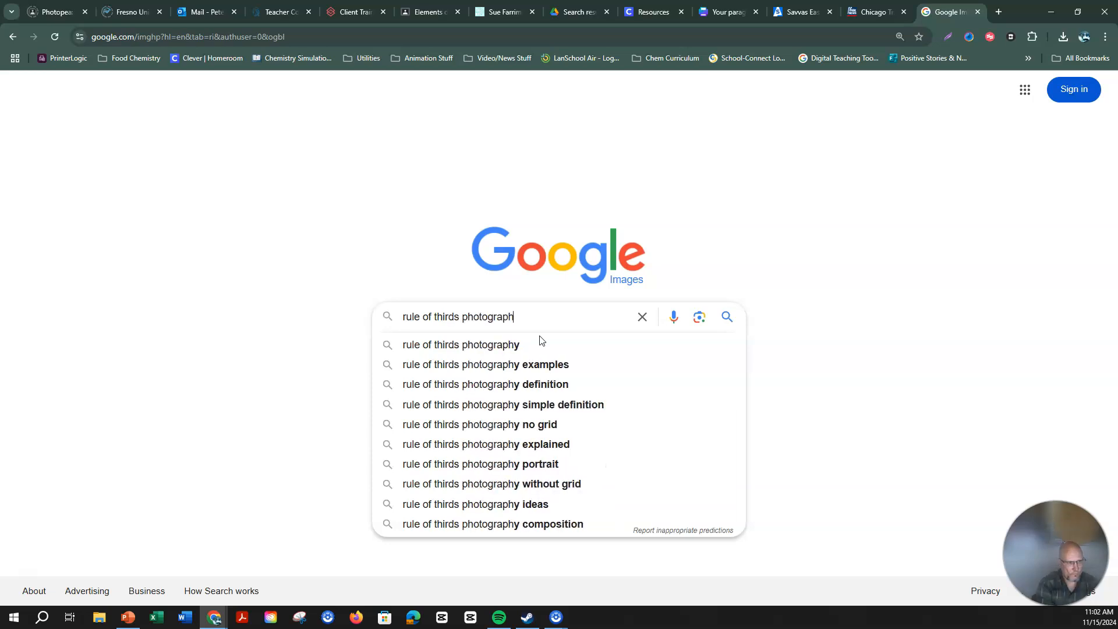
{"action": "type", "text": "y"}
{"action": "key", "text": "Return"}
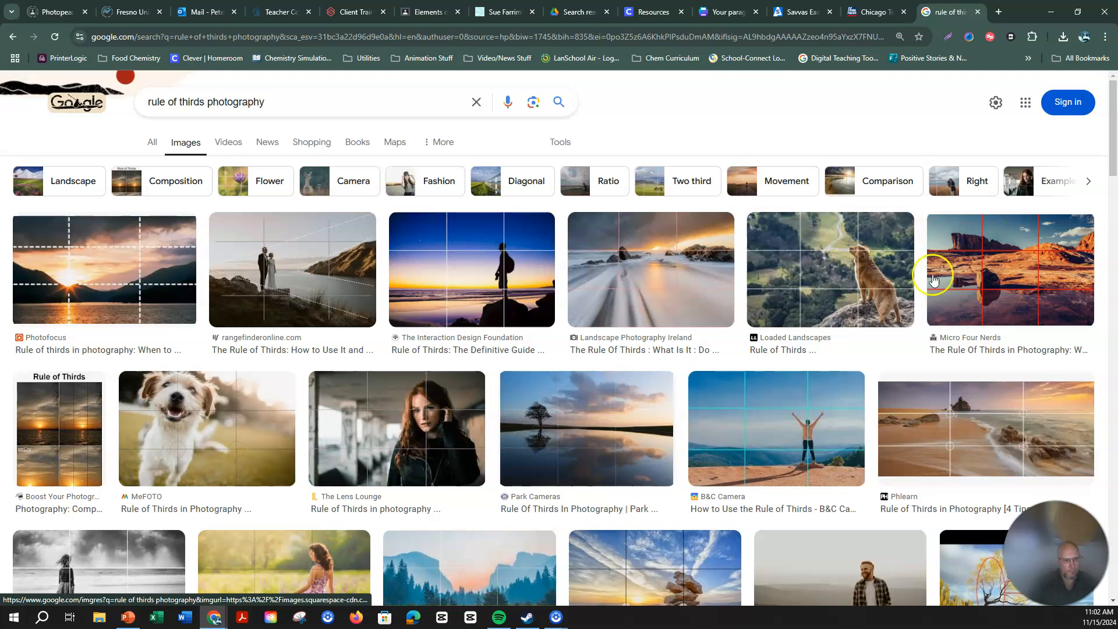
Save the B&C Camera picture of the person with raised arms to Downloads as "rule of thirds"
{"action": "left_click", "coordinate": [781, 426]}
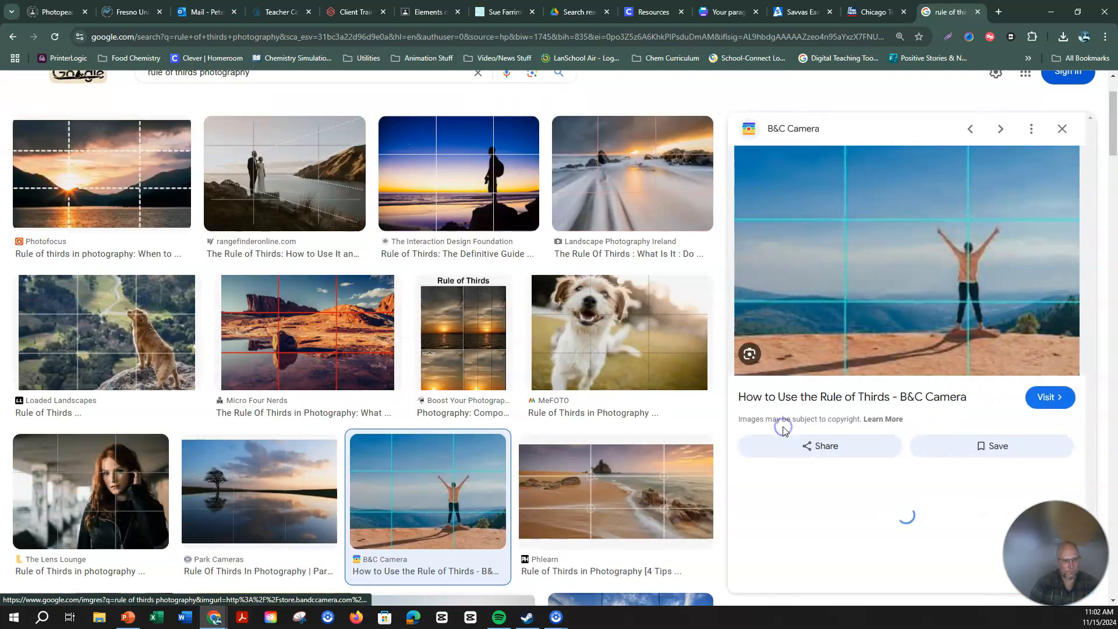
{"action": "right_click", "coordinate": [905, 275]}
{"action": "left_click", "coordinate": [946, 455]}
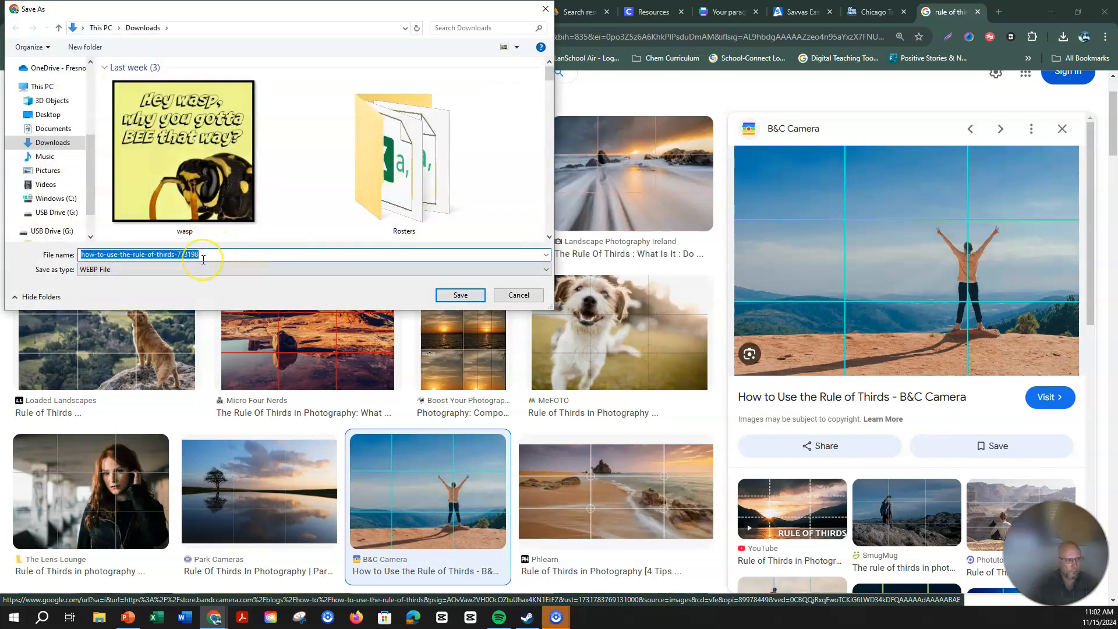
{"action": "type", "text": "rule of th"}
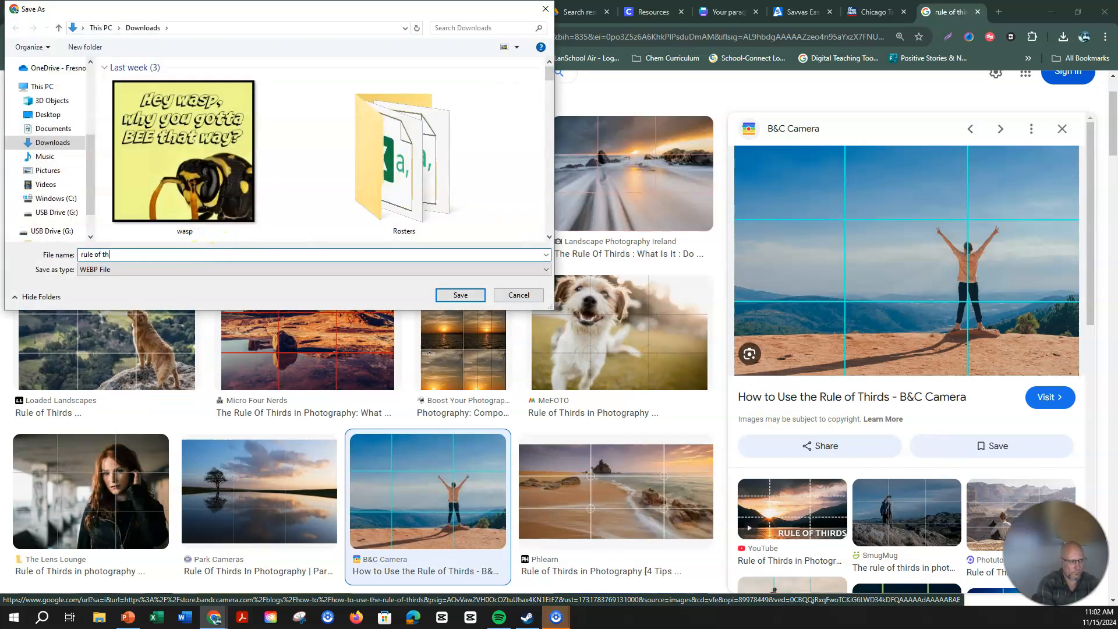
{"action": "type", "text": "irds"}
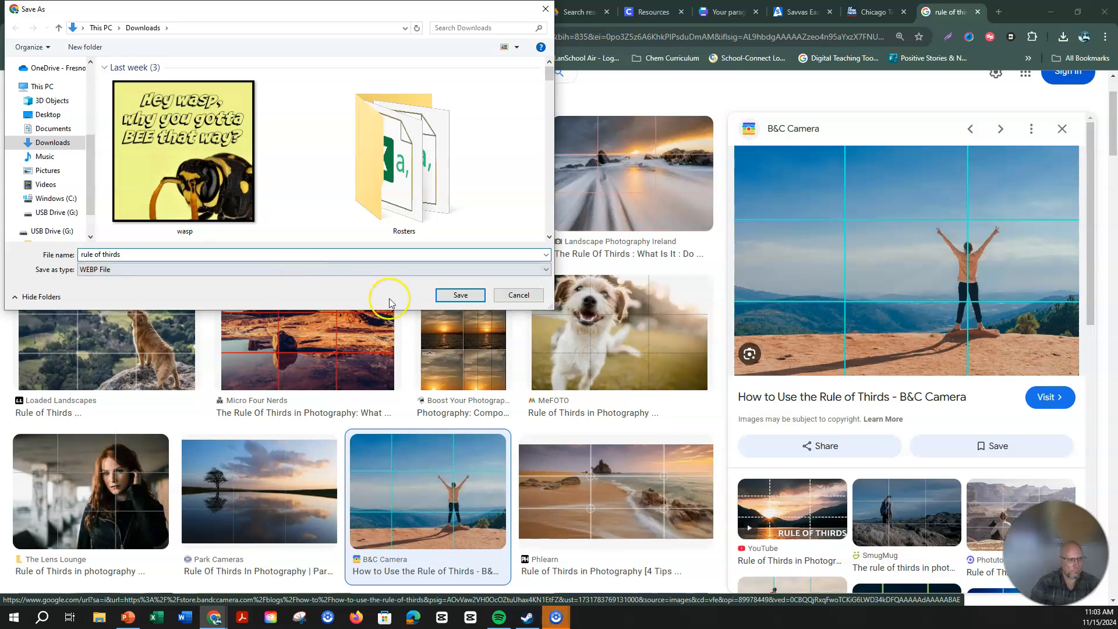
{"action": "left_click", "coordinate": [460, 295]}
Return to the Canva flyer and upload the saved "rule of thirds" picture from Downloads
{"action": "left_click", "coordinate": [714, 11]}
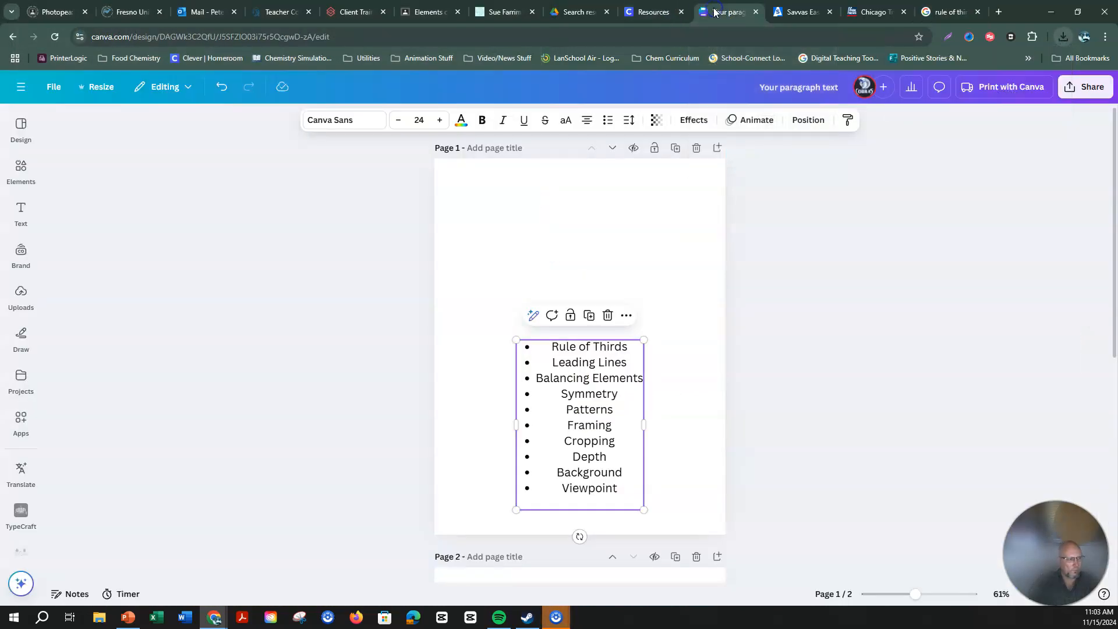
{"action": "left_click", "coordinate": [21, 170]}
{"action": "left_click", "coordinate": [21, 294]}
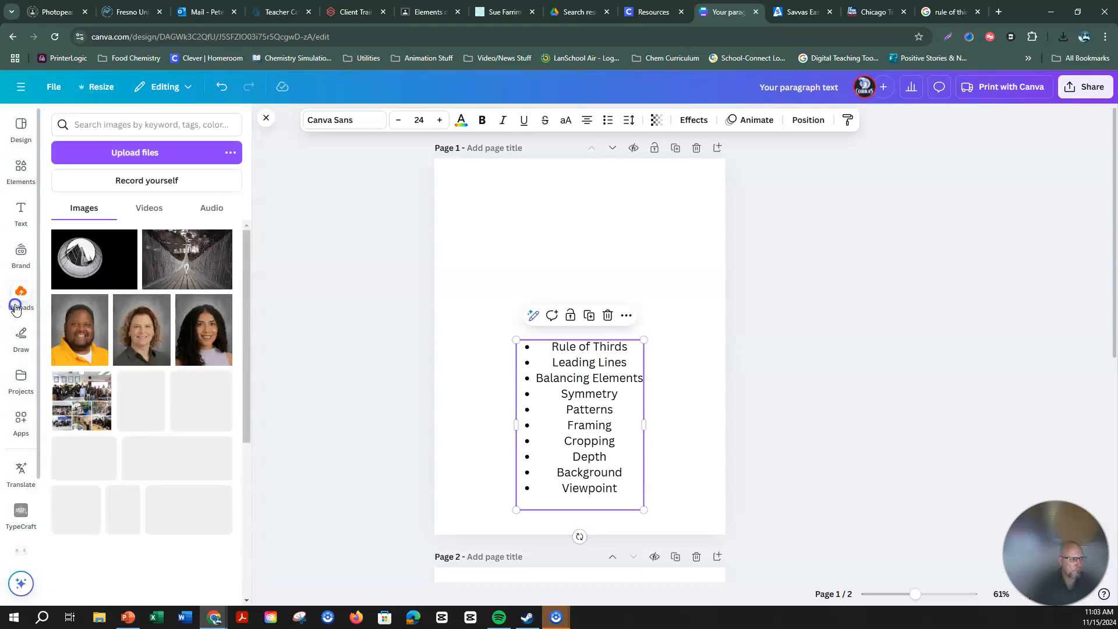
{"action": "left_click", "coordinate": [125, 152]}
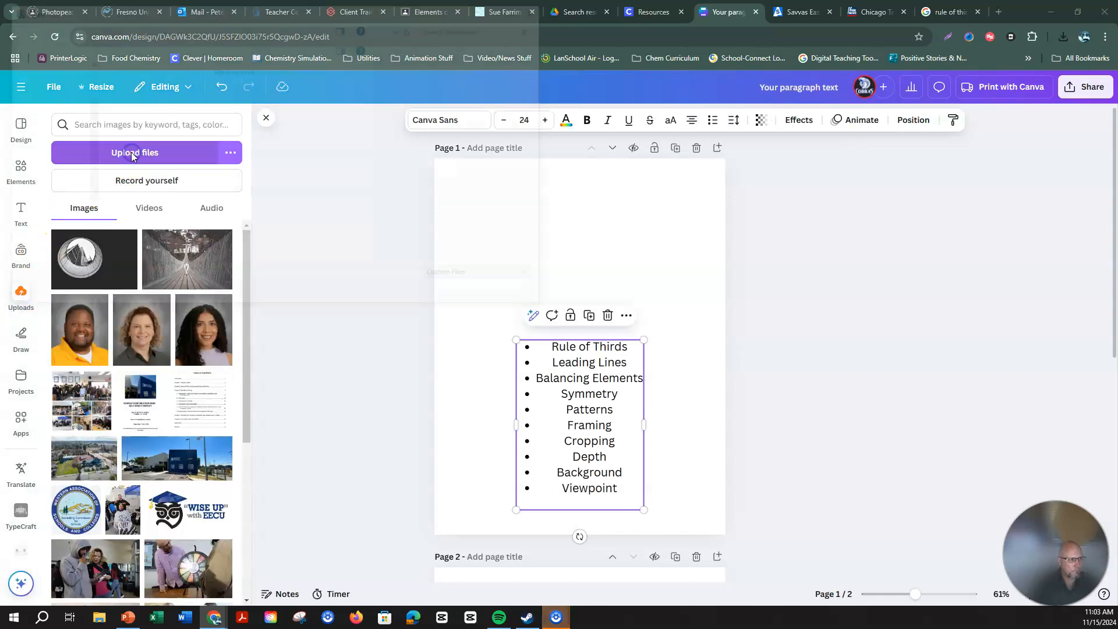
{"action": "double_click", "coordinate": [171, 181]}
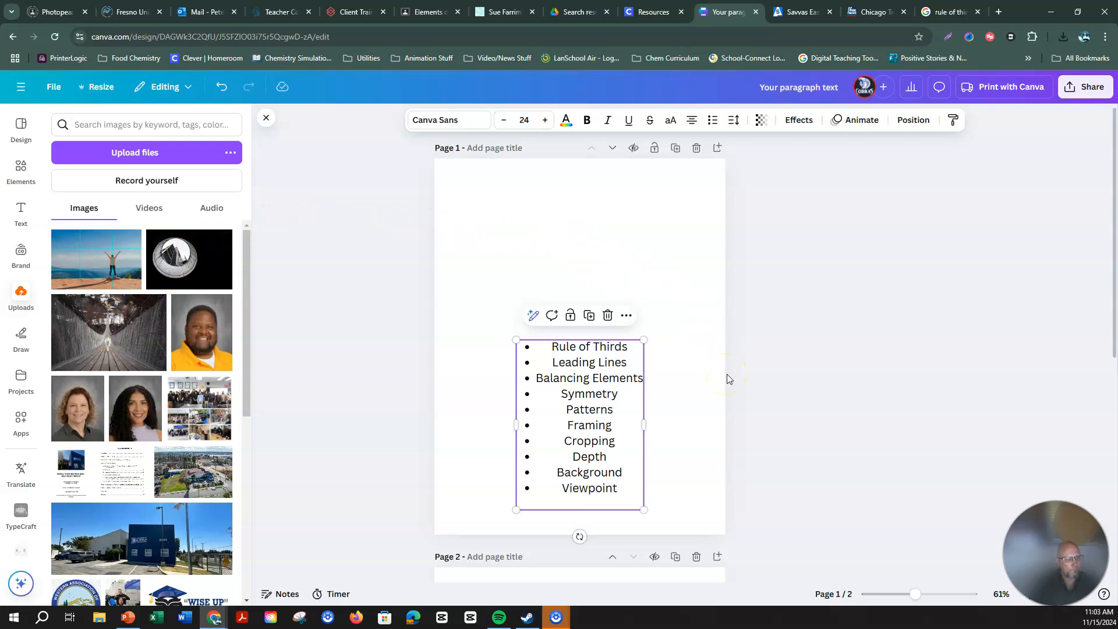
Browse the full collection of grid layouts in the elements library for a suitable collage arrangement
{"action": "left_click", "coordinate": [19, 169]}
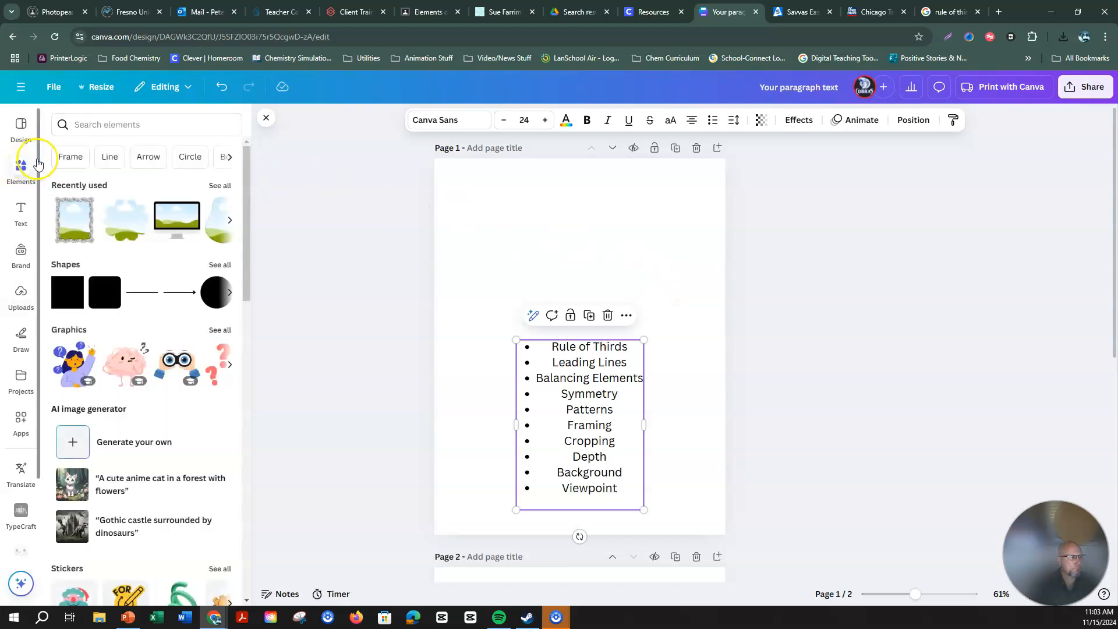
{"action": "scroll", "coordinate": [166, 272], "scroll_direction": "down", "scroll_amount": 6}
{"action": "scroll", "coordinate": [166, 272], "scroll_direction": "down", "scroll_amount": 10}
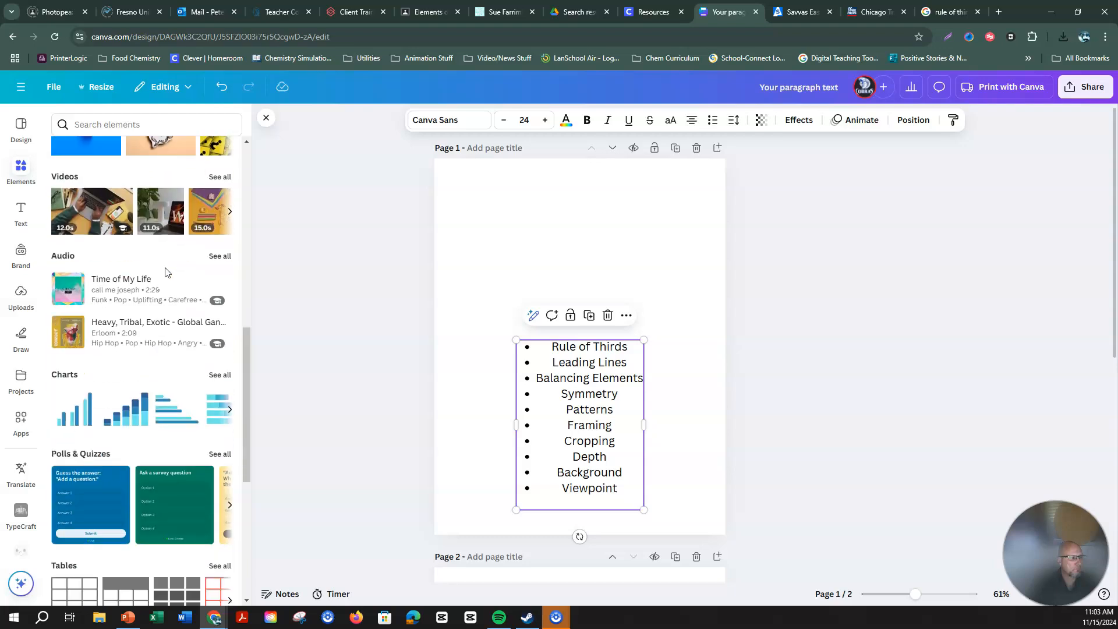
{"action": "left_click", "coordinate": [224, 245]}
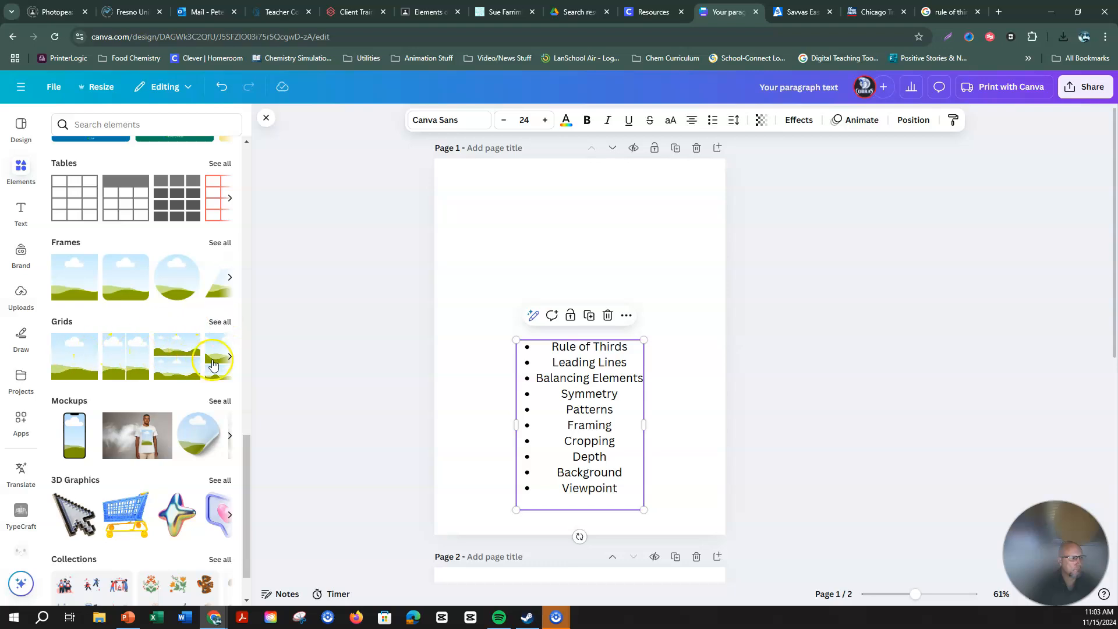
{"action": "left_click", "coordinate": [227, 323]}
{"action": "scroll", "coordinate": [180, 324], "scroll_direction": "down", "scroll_amount": 5}
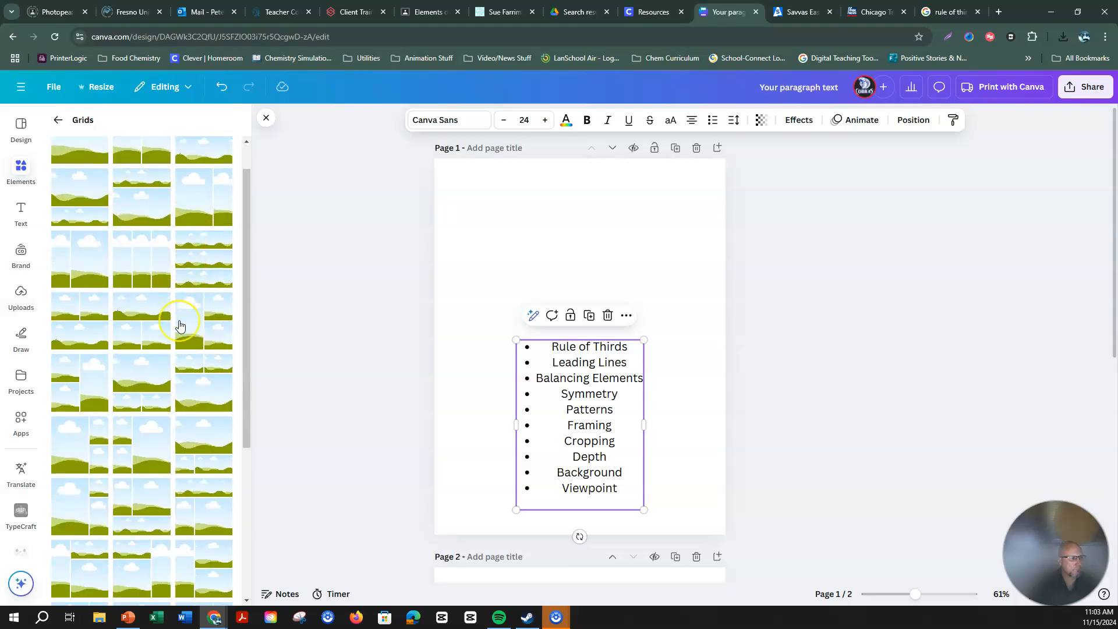
{"action": "scroll", "coordinate": [179, 325], "scroll_direction": "down", "scroll_amount": 5}
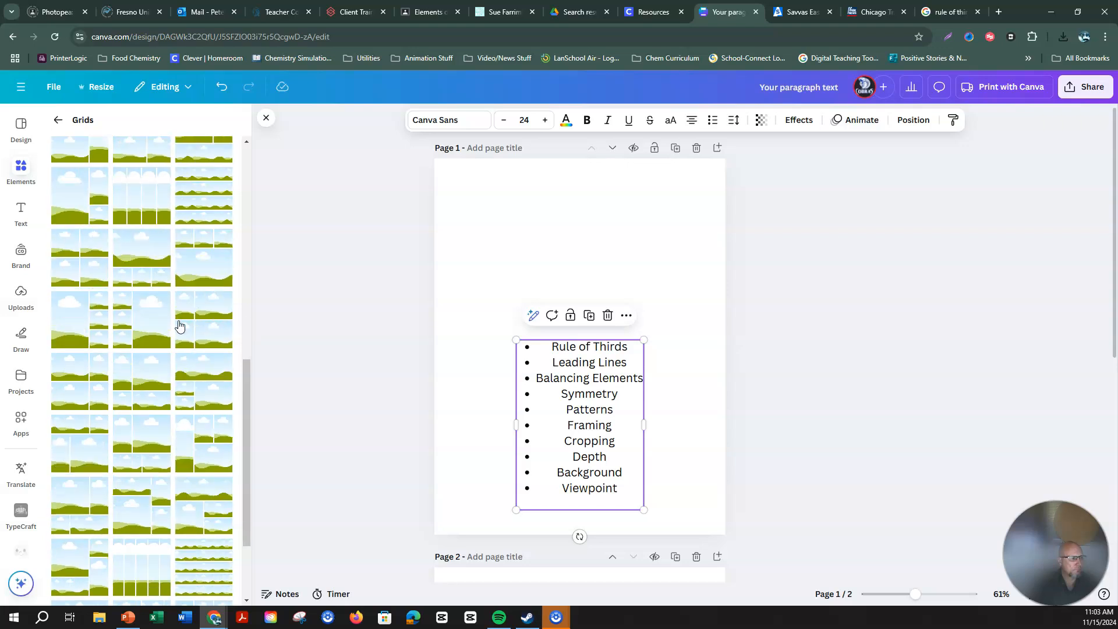
{"action": "scroll", "coordinate": [180, 325], "scroll_direction": "down", "scroll_amount": 5}
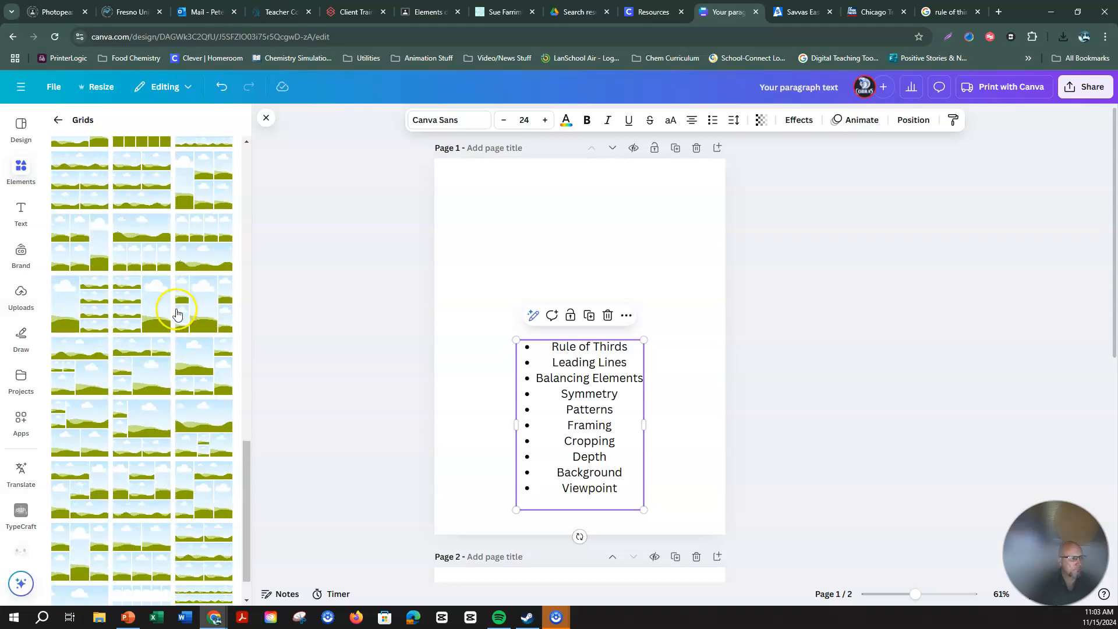
{"action": "scroll", "coordinate": [178, 314], "scroll_direction": "down", "scroll_amount": 8}
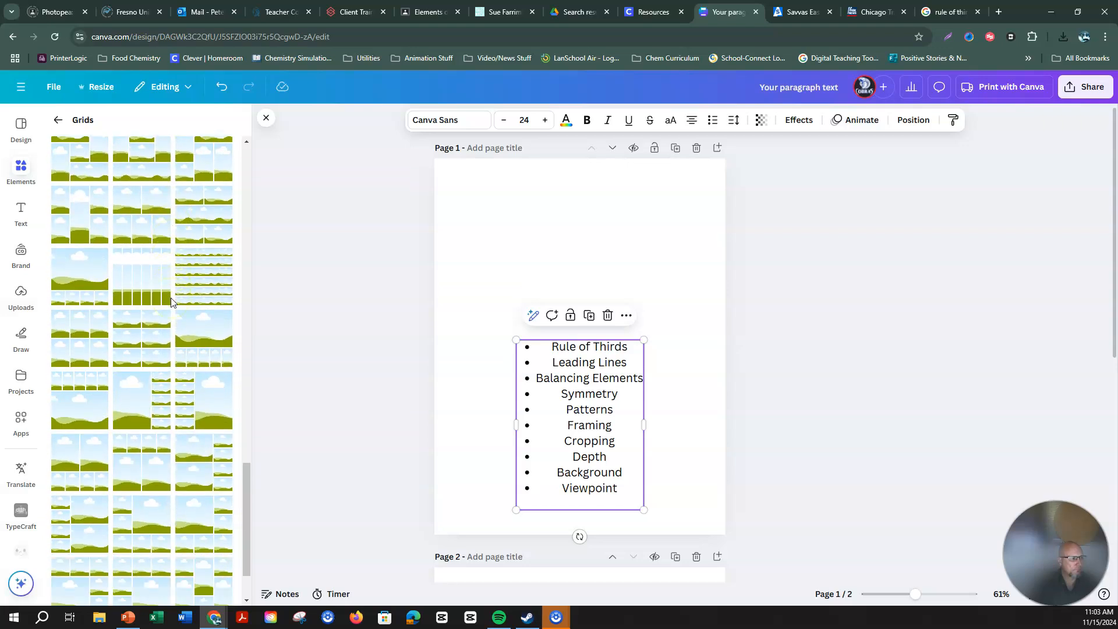
Place the desktop monitor frame from the Devices frames above the bulleted list on page 1
{"action": "left_click", "coordinate": [57, 120]}
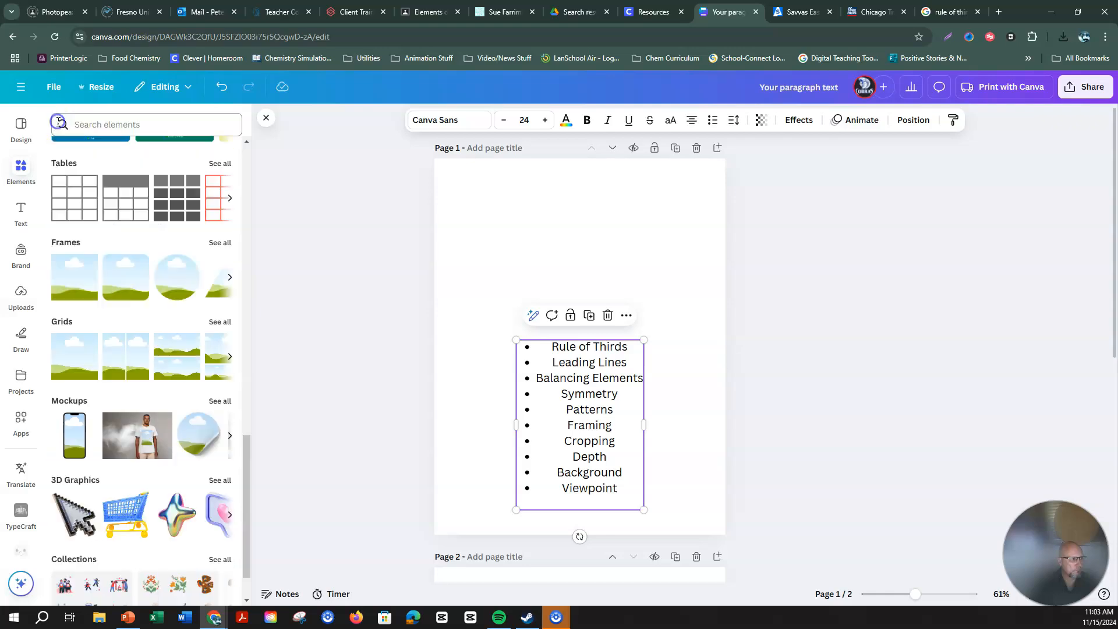
{"action": "left_click", "coordinate": [221, 243]}
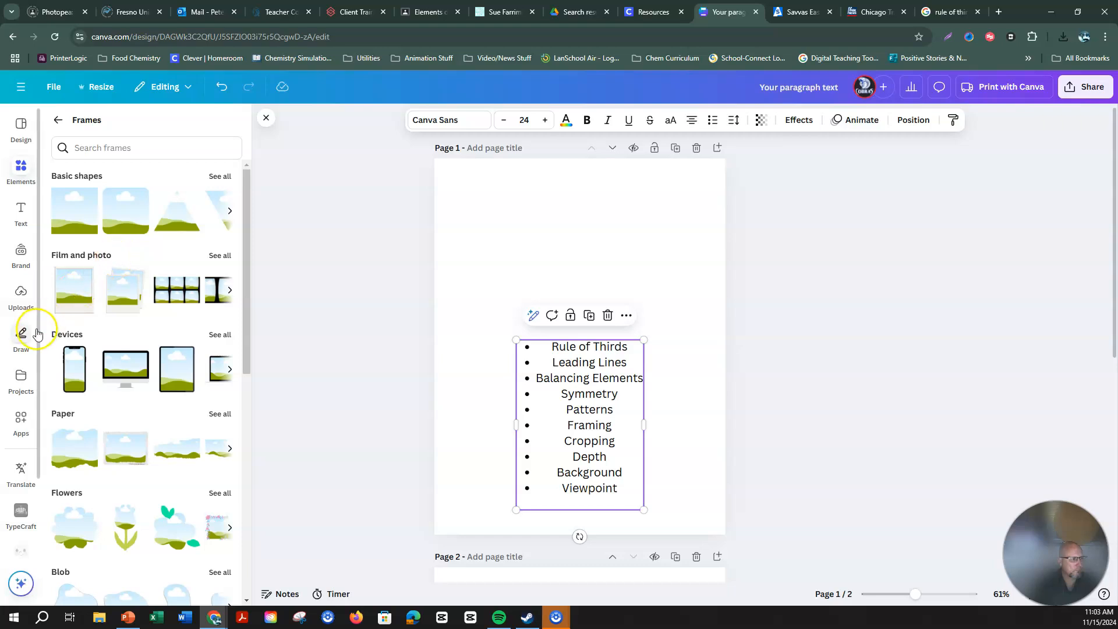
{"action": "scroll", "coordinate": [112, 415], "scroll_direction": "down", "scroll_amount": 3}
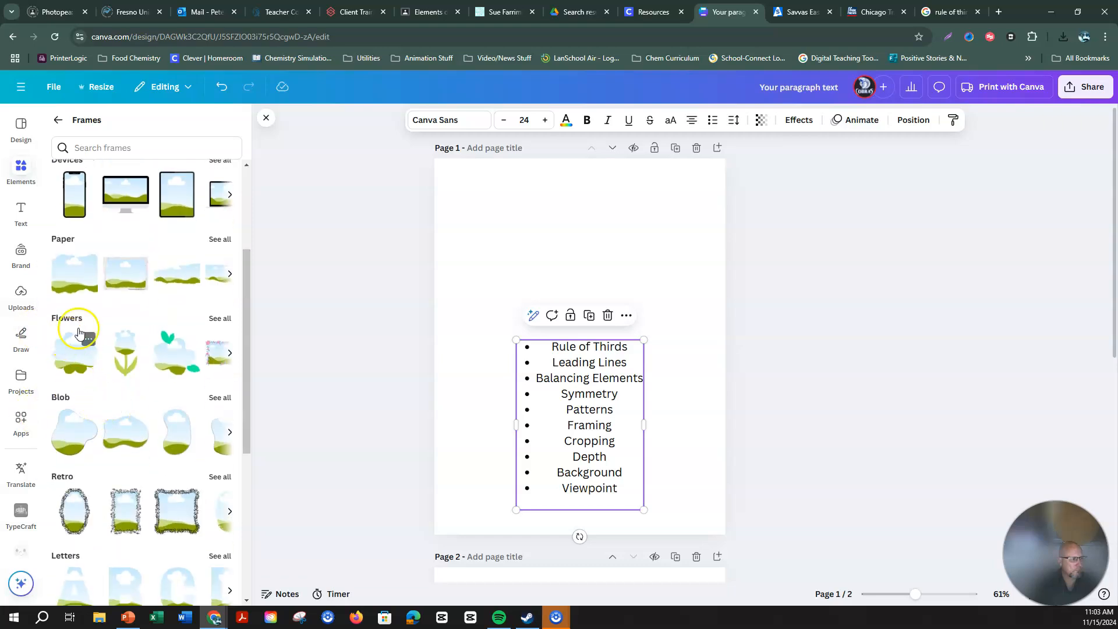
{"action": "scroll", "coordinate": [119, 406], "scroll_direction": "down", "scroll_amount": 5}
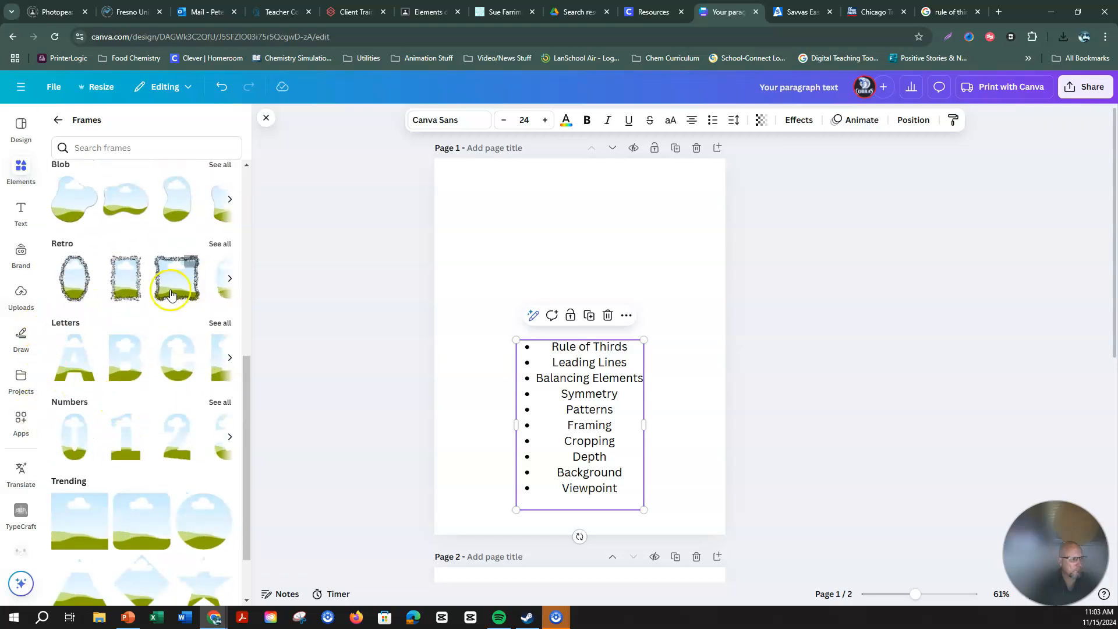
{"action": "scroll", "coordinate": [154, 429], "scroll_direction": "up", "scroll_amount": 8}
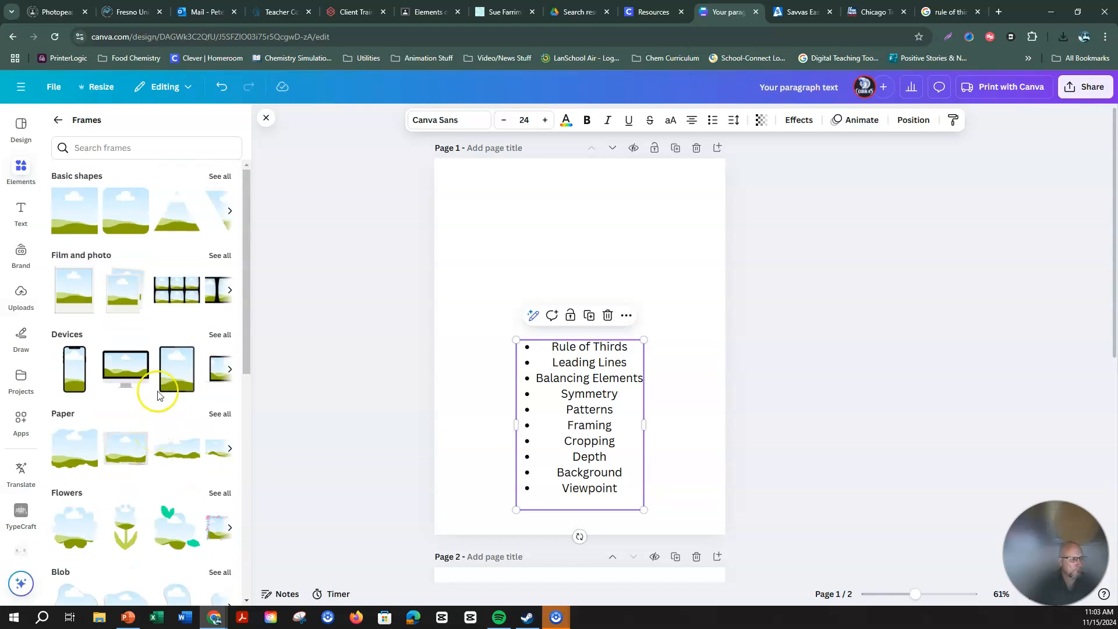
{"action": "left_click_drag", "start_coordinate": [128, 367], "coordinate": [520, 210]}
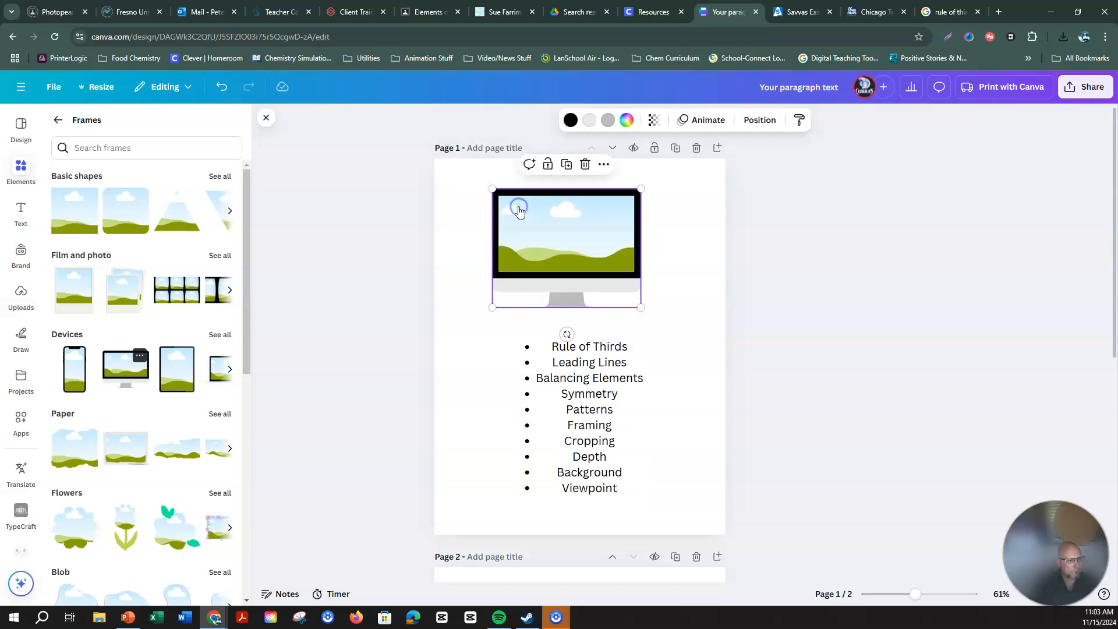
Shrink the monitor frame into page 1's upper-left corner and fill it with the uploaded raised-arms picture
{"action": "left_click_drag", "start_coordinate": [641, 308], "coordinate": [594, 278]}
{"action": "left_click_drag", "start_coordinate": [557, 229], "coordinate": [516, 208]}
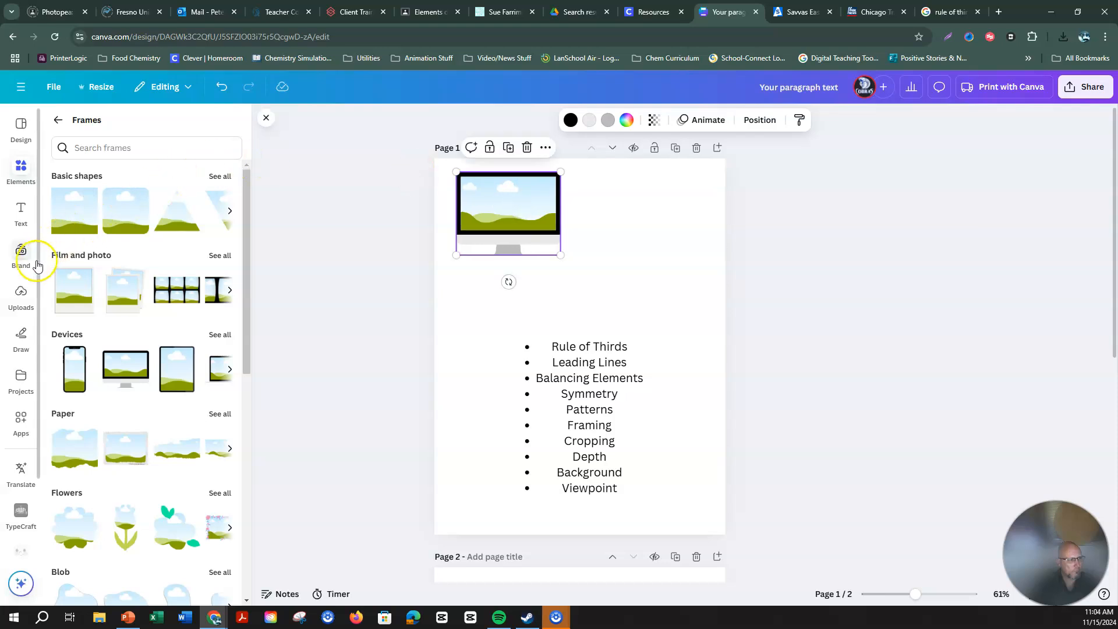
{"action": "left_click", "coordinate": [22, 296]}
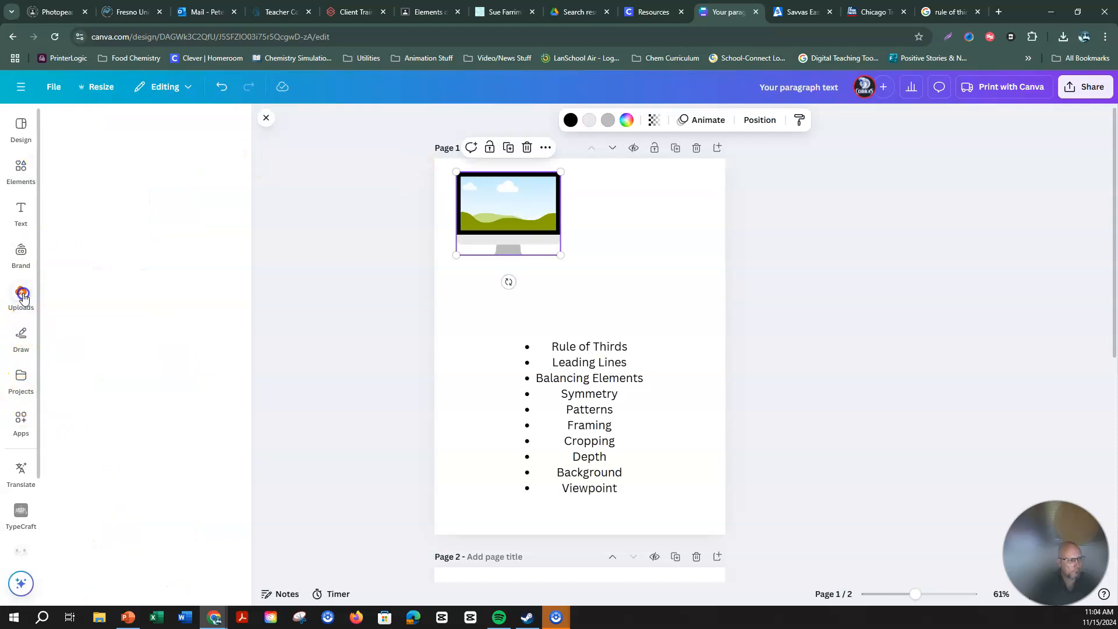
{"action": "left_click_drag", "start_coordinate": [98, 263], "coordinate": [496, 211]}
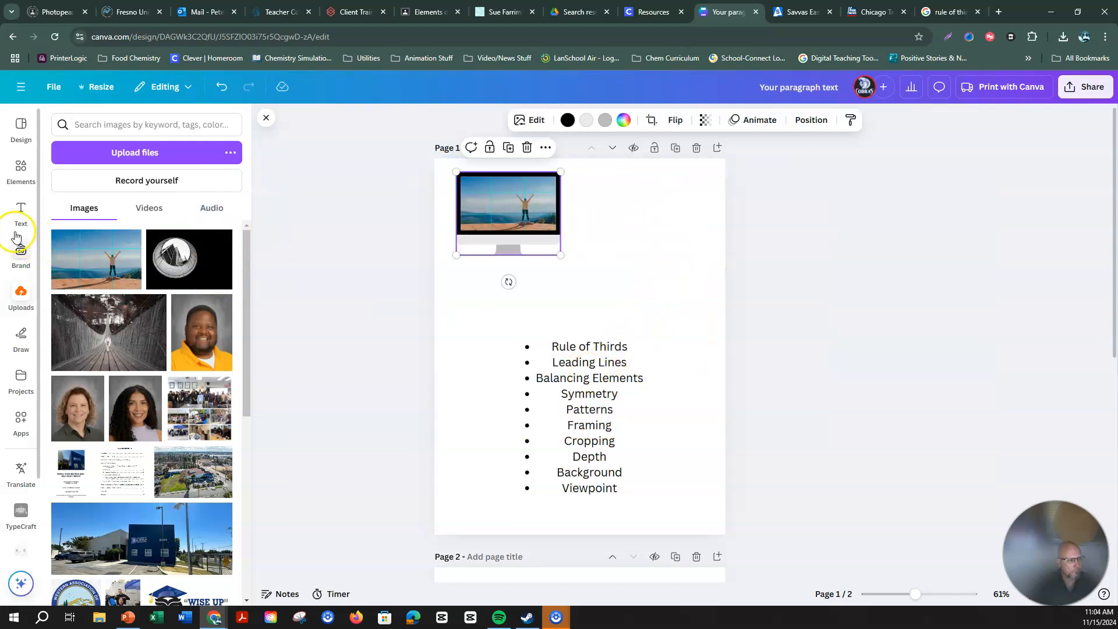
Add a subheading reading "Rule of Thirds" directly beneath the monitor frame
{"action": "left_click", "coordinate": [24, 214]}
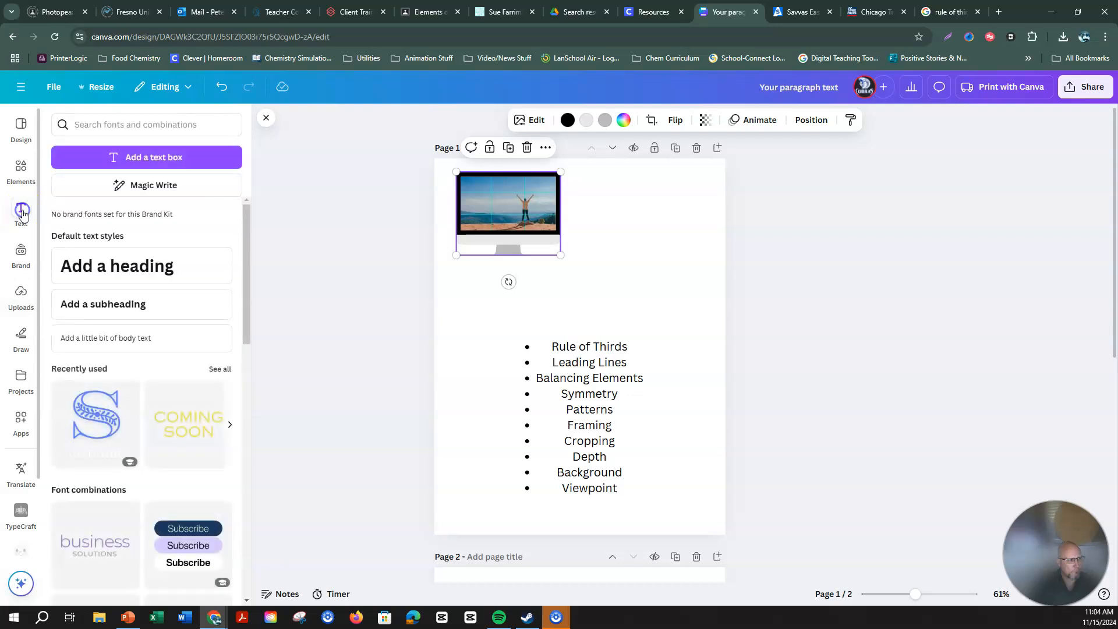
{"action": "left_click", "coordinate": [110, 309]}
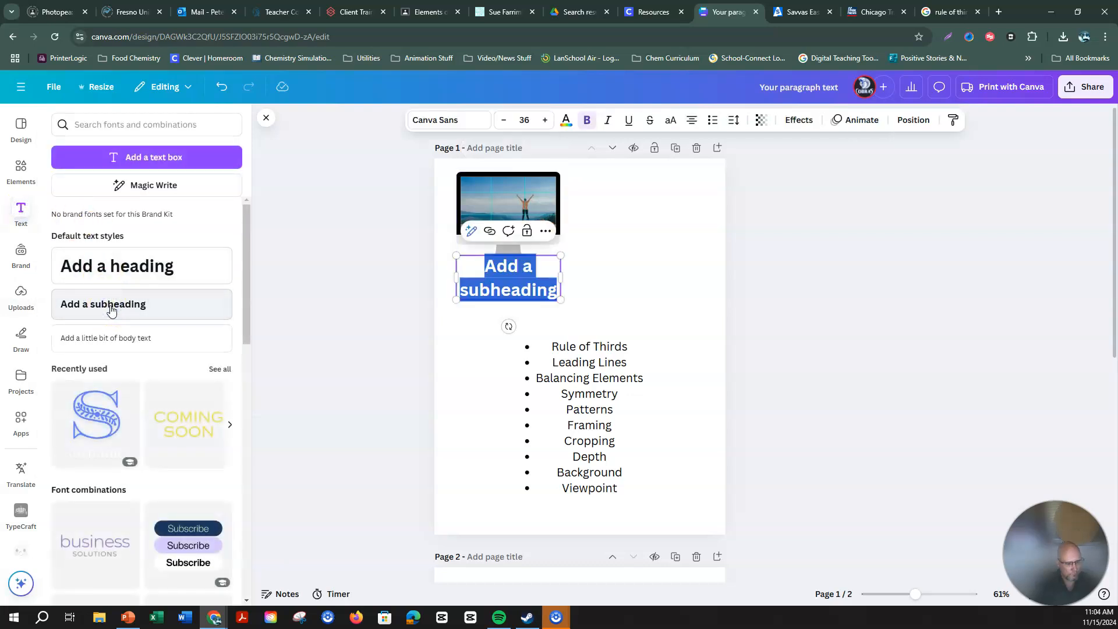
{"action": "type", "text": "Rule of Thirds"}
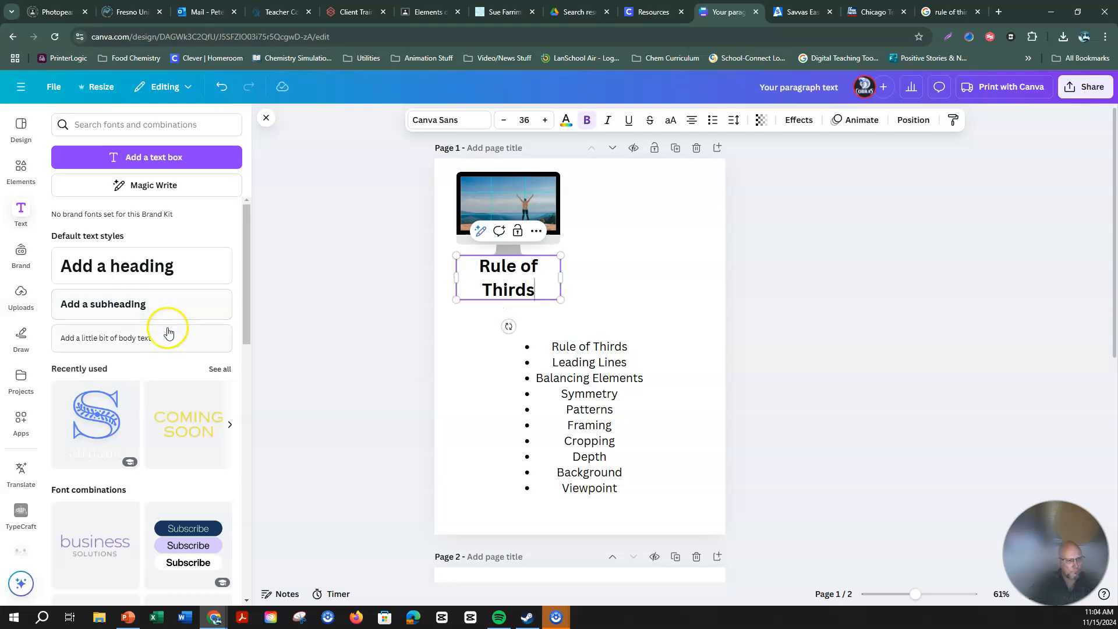
Reduce the "Rule of Thirds" caption's font size to 31 so it fits on one line
{"action": "triple_click", "coordinate": [504, 268]}
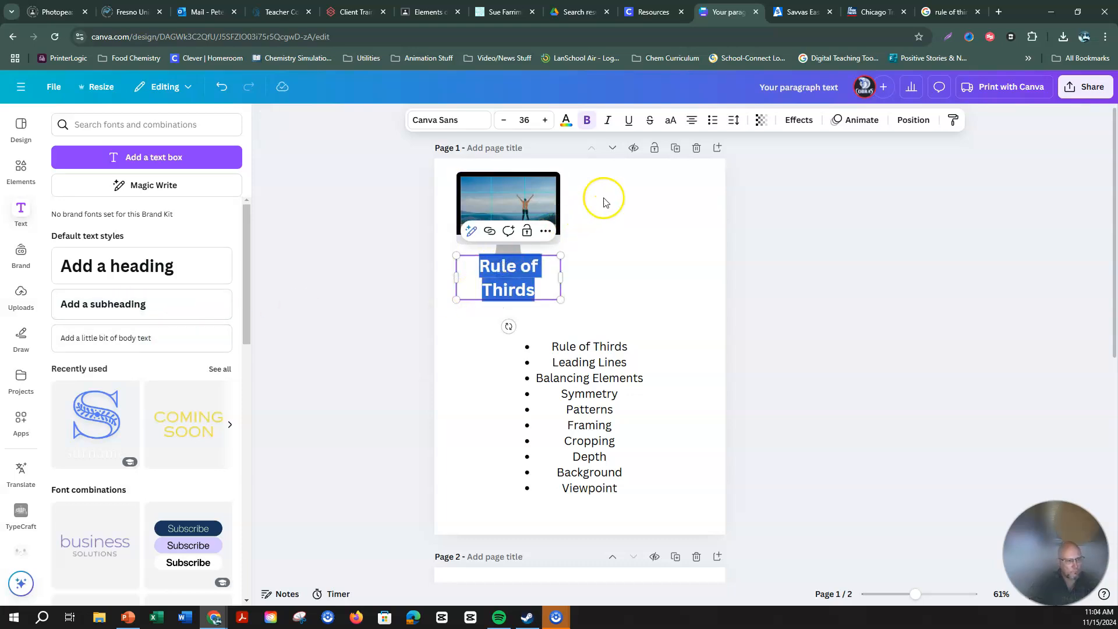
{"action": "left_click", "coordinate": [504, 119]}
{"action": "left_click", "coordinate": [504, 120]}
{"action": "left_click", "coordinate": [504, 120]}
{"action": "left_click", "coordinate": [504, 120]}
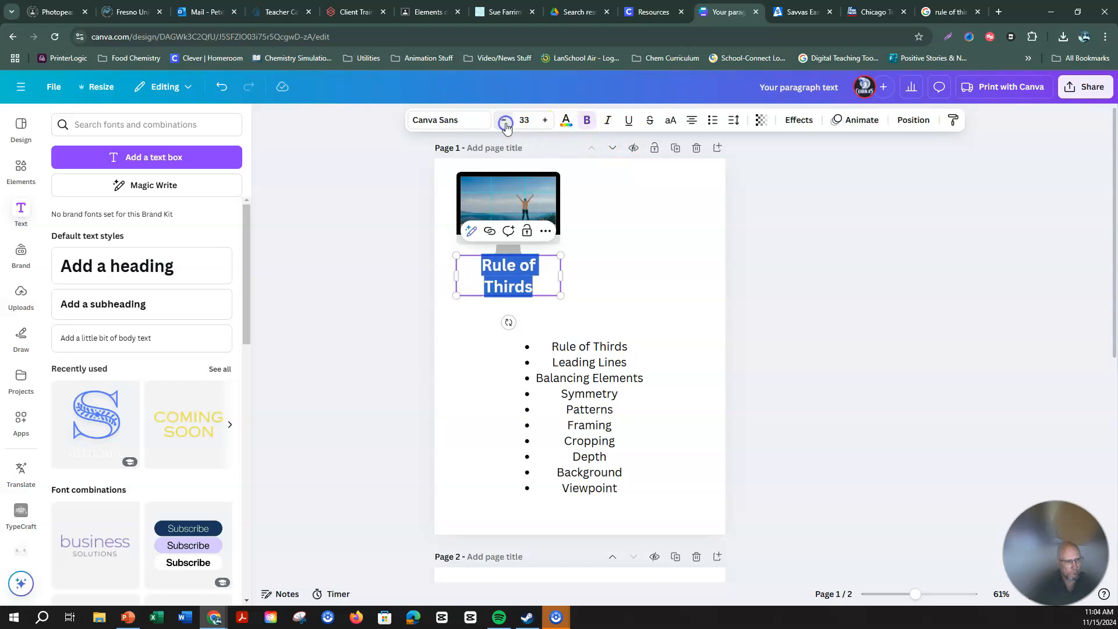
{"action": "left_click", "coordinate": [504, 120]}
{"action": "left_click", "coordinate": [644, 272]}
{"action": "left_click", "coordinate": [509, 216]}
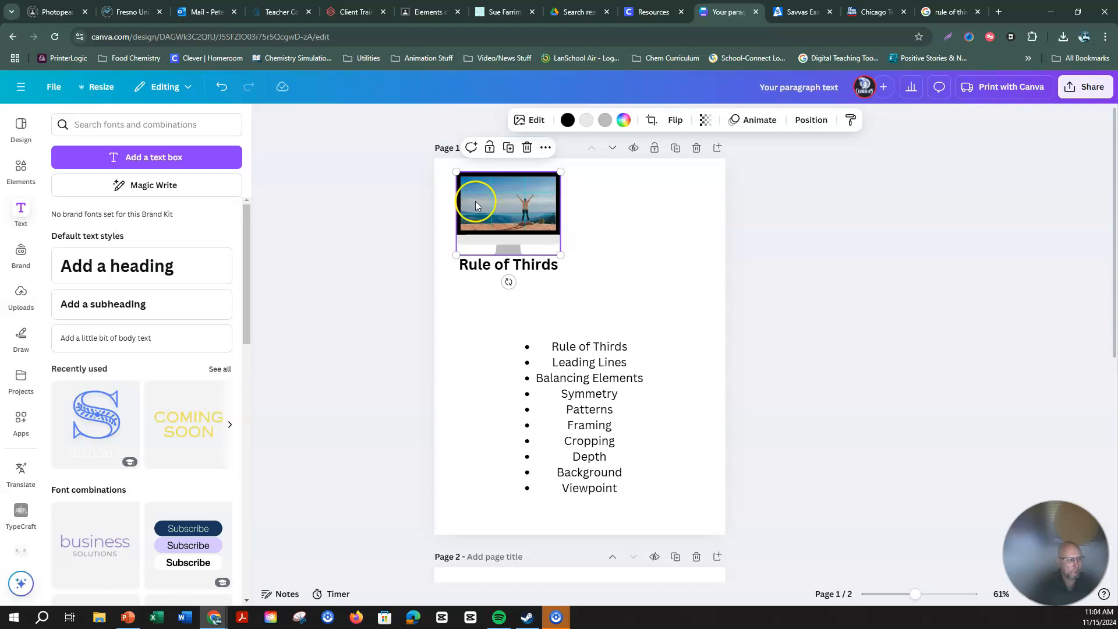
Add the square ornate Retro frame in page 1's upper-right corner and fill it with the uploaded bridge picture
{"action": "left_click", "coordinate": [20, 172]}
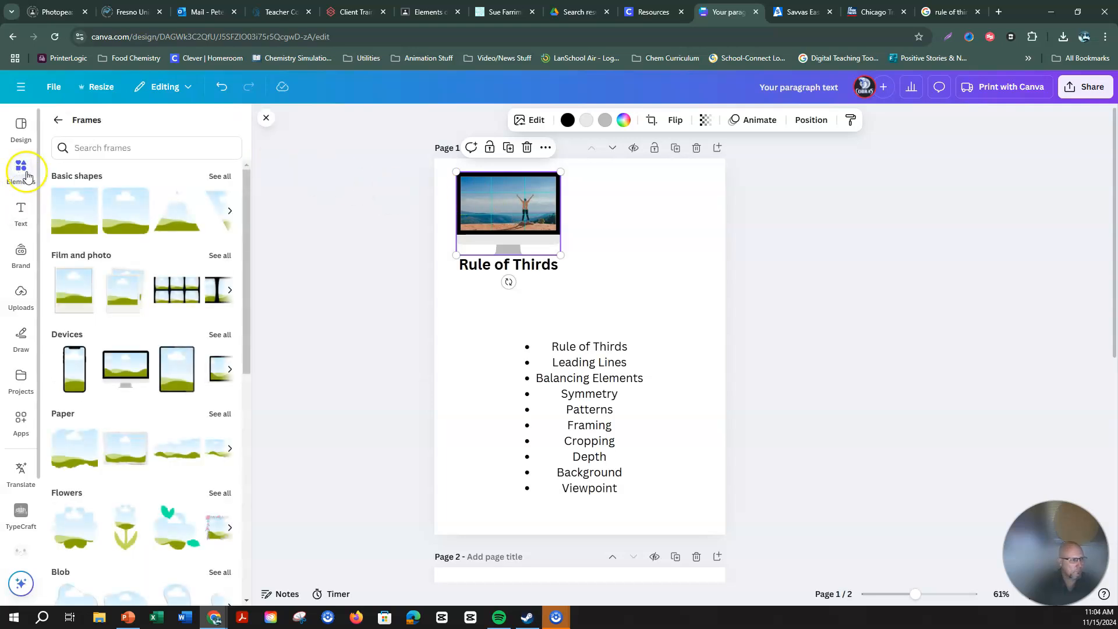
{"action": "scroll", "coordinate": [113, 348], "scroll_direction": "down", "scroll_amount": 2}
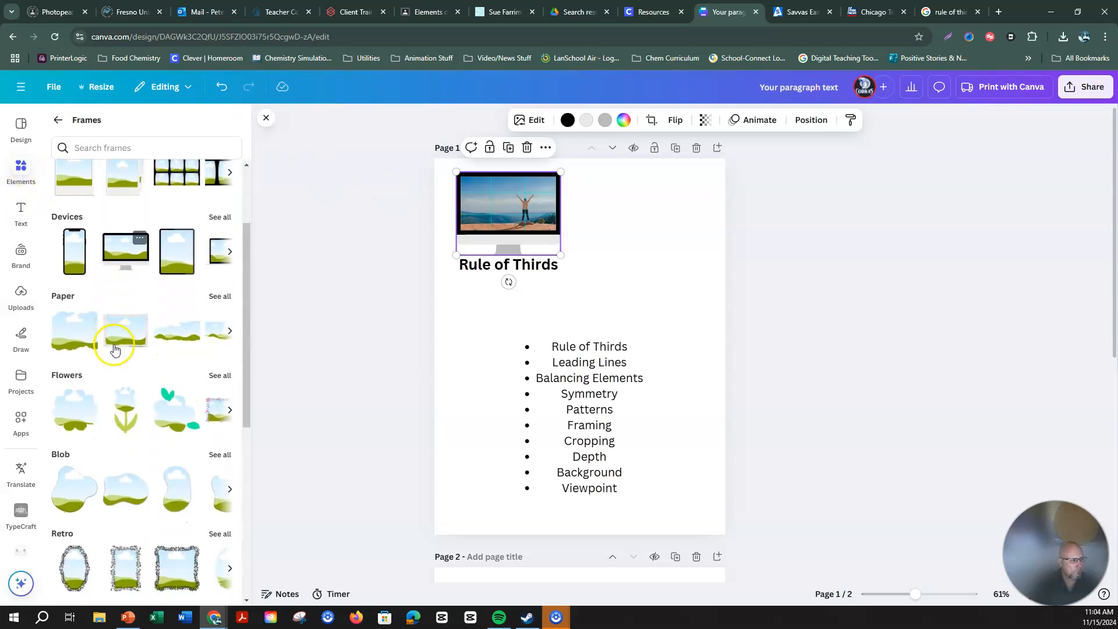
{"action": "scroll", "coordinate": [115, 348], "scroll_direction": "down", "scroll_amount": 1}
{"action": "scroll", "coordinate": [118, 345], "scroll_direction": "down", "scroll_amount": 1}
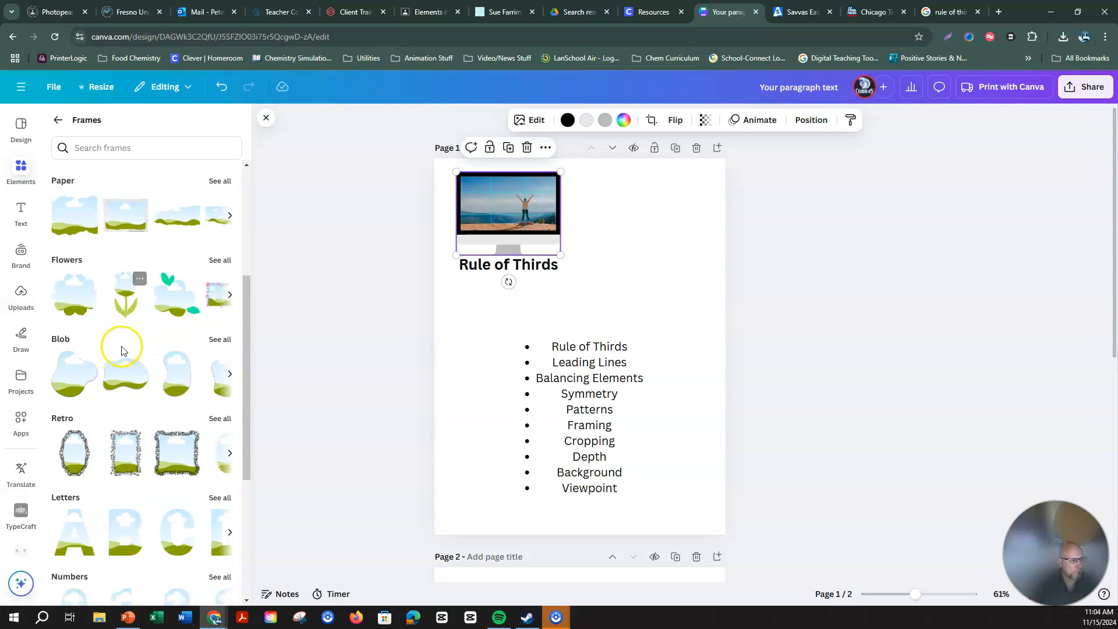
{"action": "left_click_drag", "start_coordinate": [179, 454], "coordinate": [626, 226]}
{"action": "left_click_drag", "start_coordinate": [663, 264], "coordinate": [638, 210]}
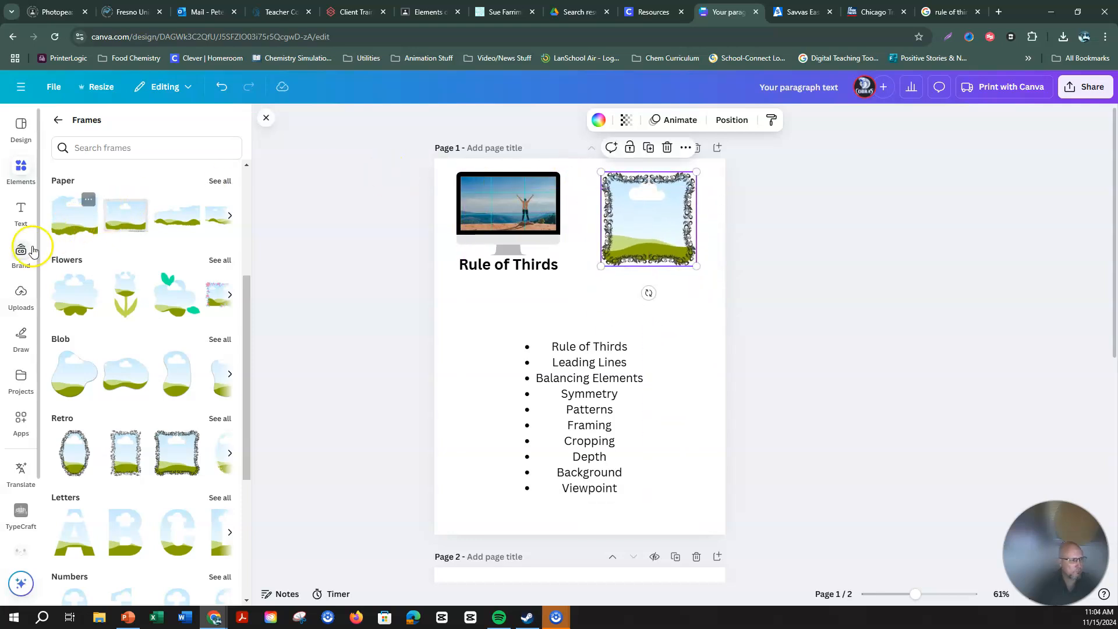
{"action": "left_click", "coordinate": [21, 295]}
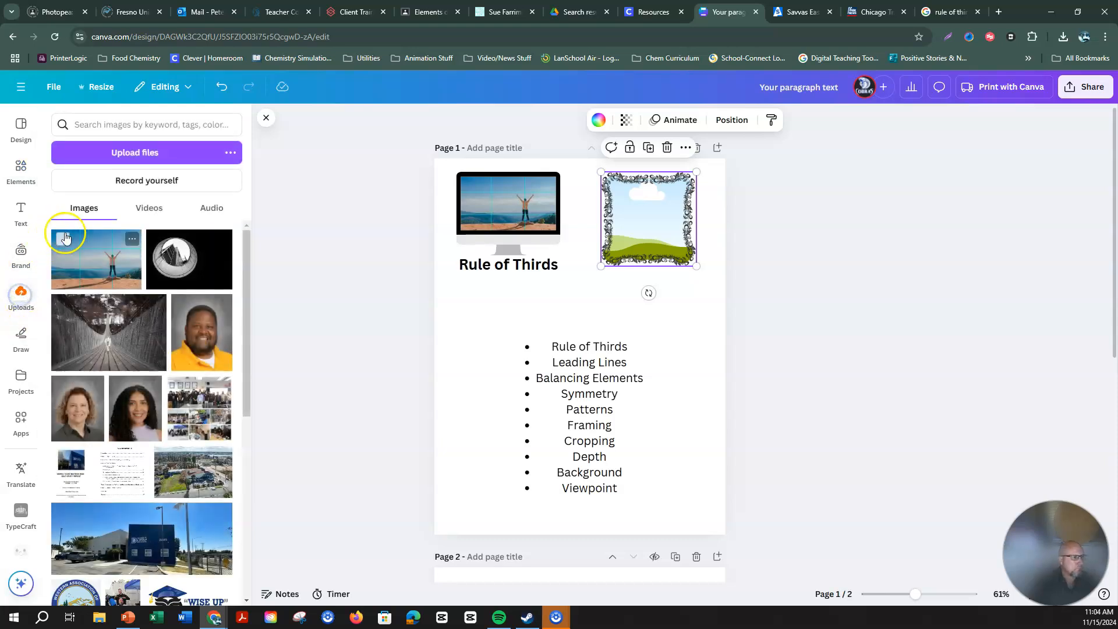
{"action": "left_click_drag", "start_coordinate": [116, 327], "coordinate": [641, 220]}
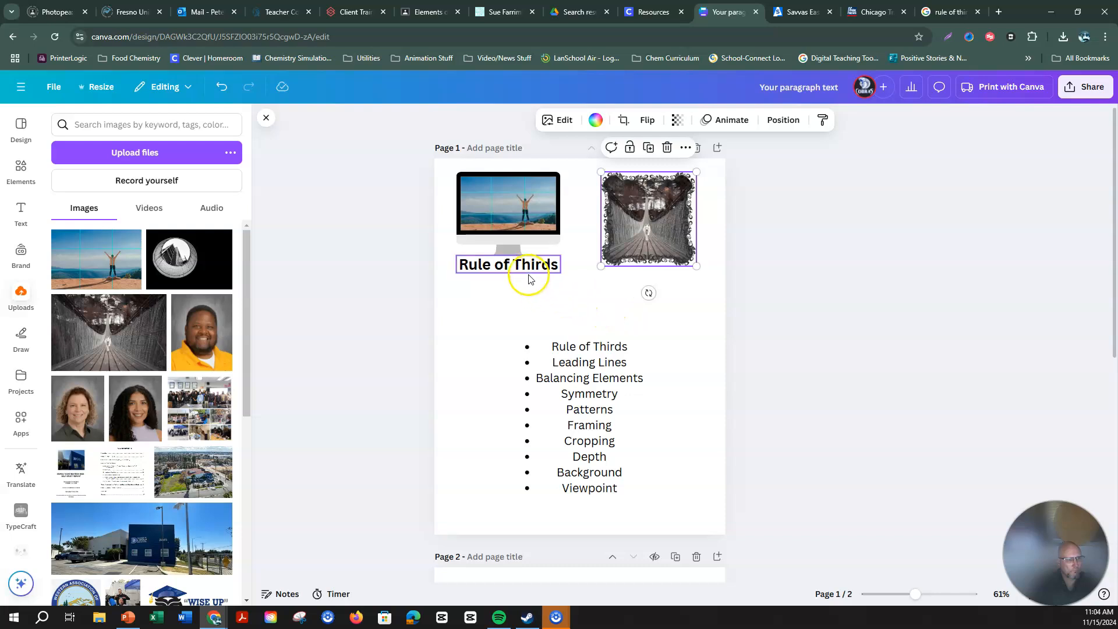
Duplicate the "Rule of Thirds" caption, place the copy beneath the bridge picture and change its text to "Leading Lines"
{"action": "left_click", "coordinate": [528, 269]}
{"action": "left_click", "coordinate": [521, 236]}
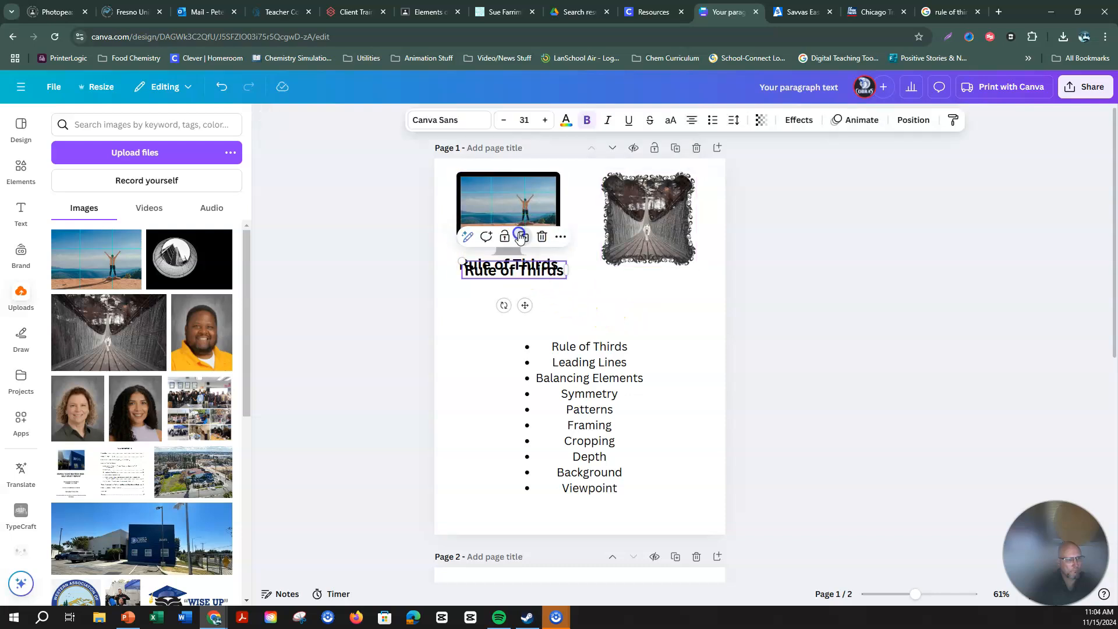
{"action": "left_click_drag", "start_coordinate": [511, 273], "coordinate": [646, 283]}
{"action": "double_click", "coordinate": [658, 283]}
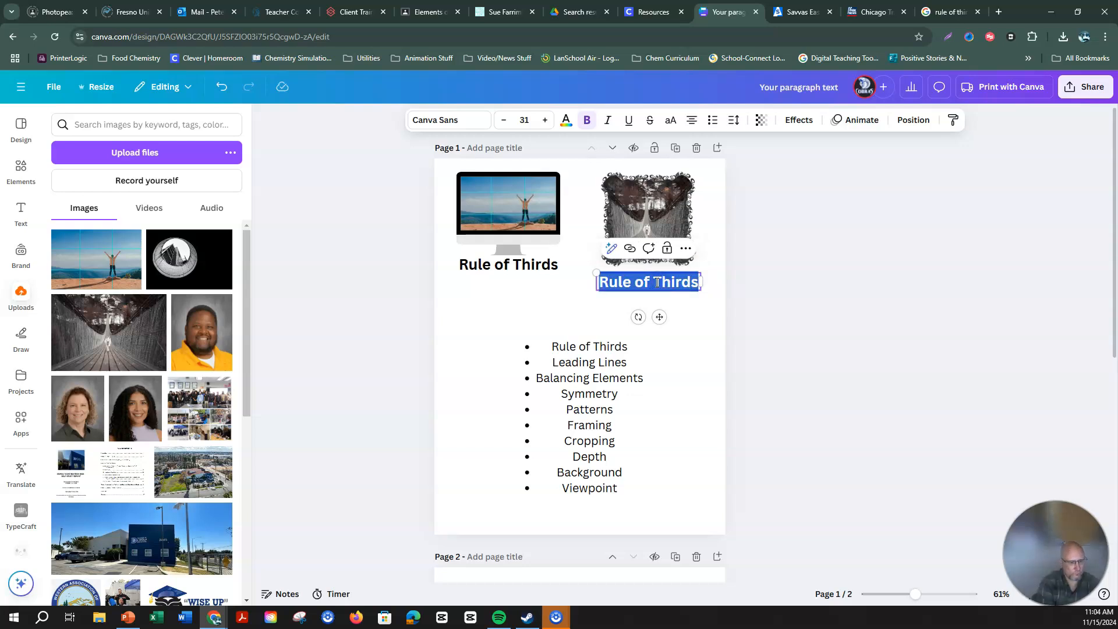
{"action": "type", "text": "Leading Lines"}
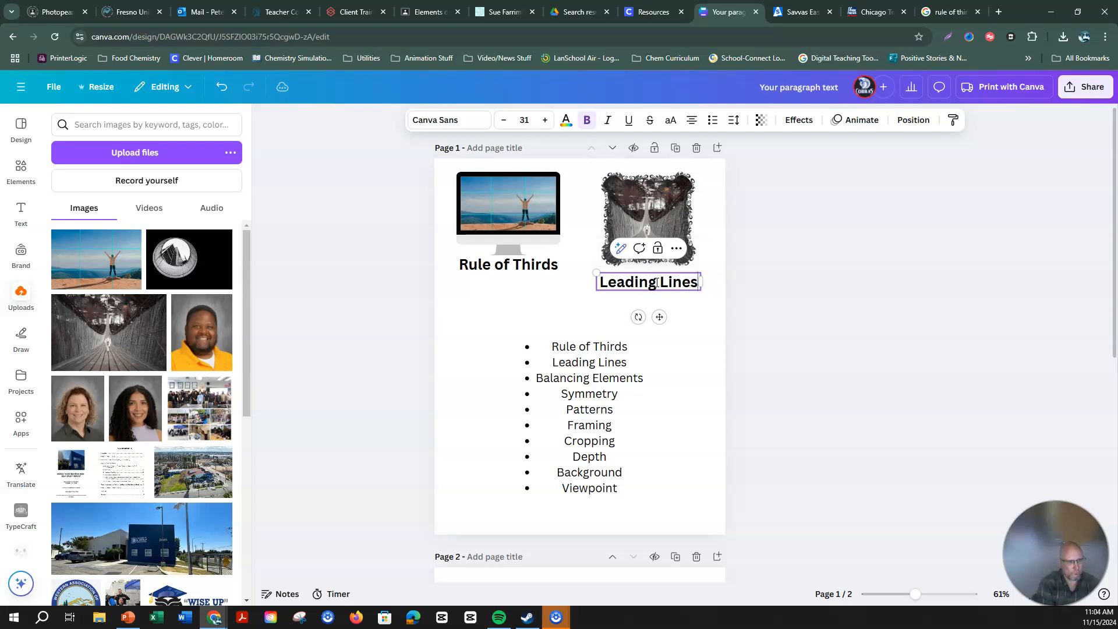
Add the wide Blob frame to page 1, shrink it and place it below the "Leading Lines" caption
{"action": "left_click", "coordinate": [19, 171]}
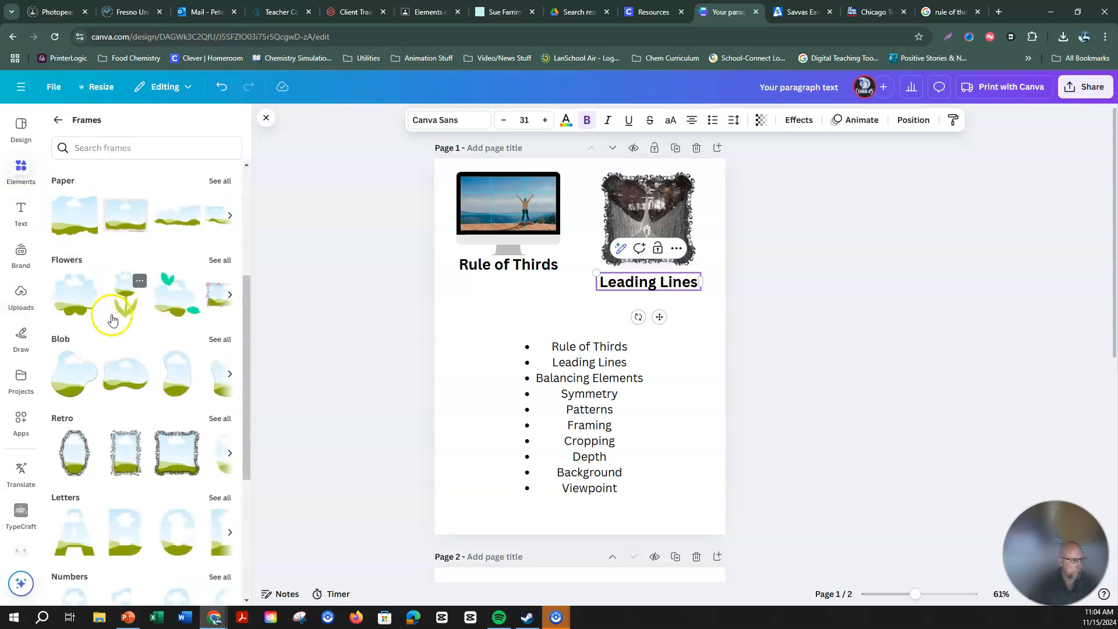
{"action": "scroll", "coordinate": [116, 319], "scroll_direction": "down", "scroll_amount": 2}
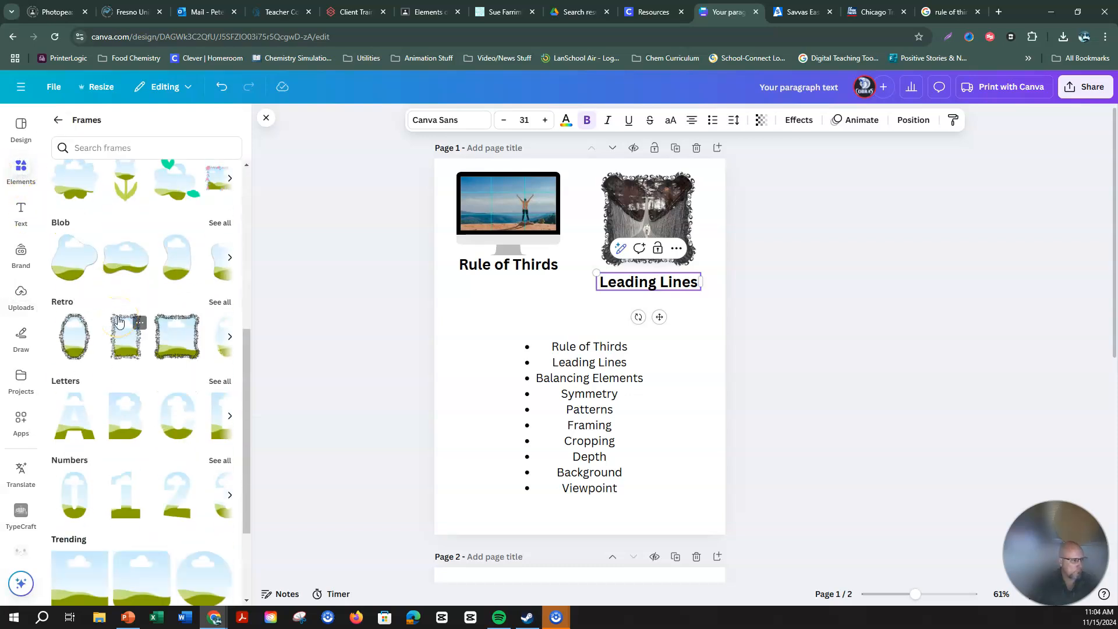
{"action": "left_click", "coordinate": [130, 262]}
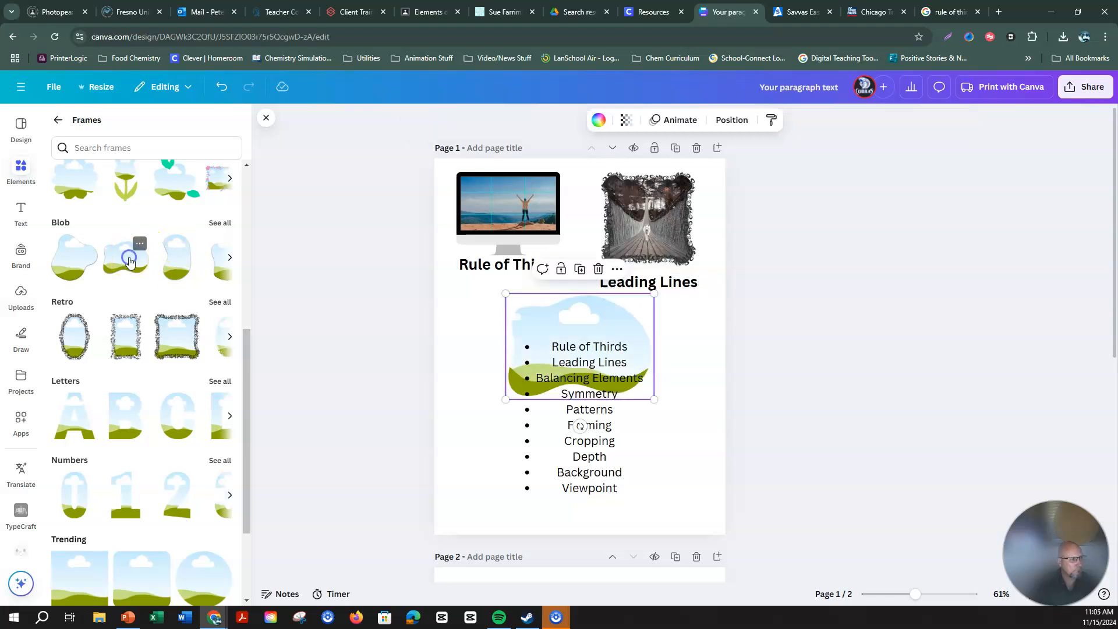
{"action": "left_click_drag", "start_coordinate": [506, 293], "coordinate": [551, 308]}
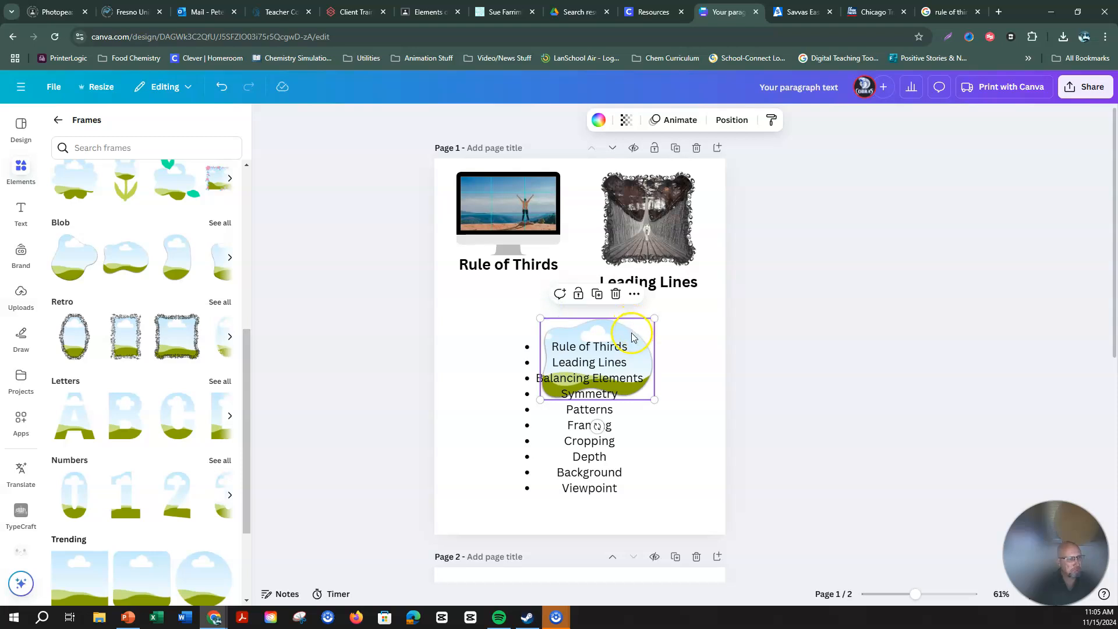
{"action": "left_click_drag", "start_coordinate": [631, 336], "coordinate": [689, 319]}
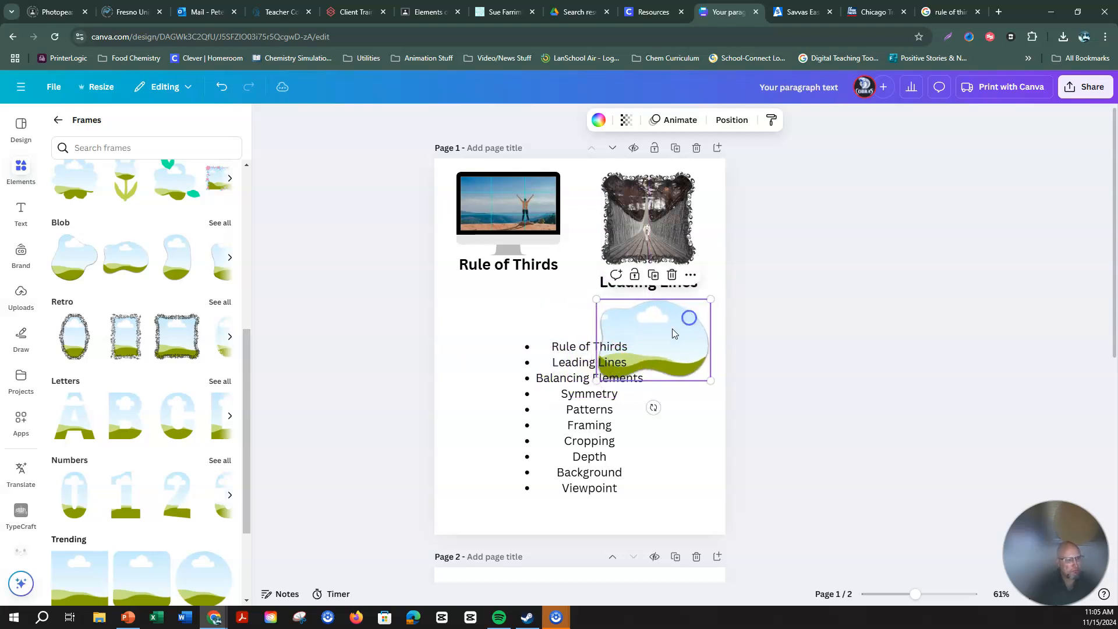
Move the bulleted list to the page's left side, clear of the blob frame, and nudge the frame slightly down
{"action": "left_click", "coordinate": [579, 408]}
{"action": "left_click_drag", "start_coordinate": [579, 408], "coordinate": [500, 411]}
{"action": "left_click_drag", "start_coordinate": [651, 340], "coordinate": [658, 347]}
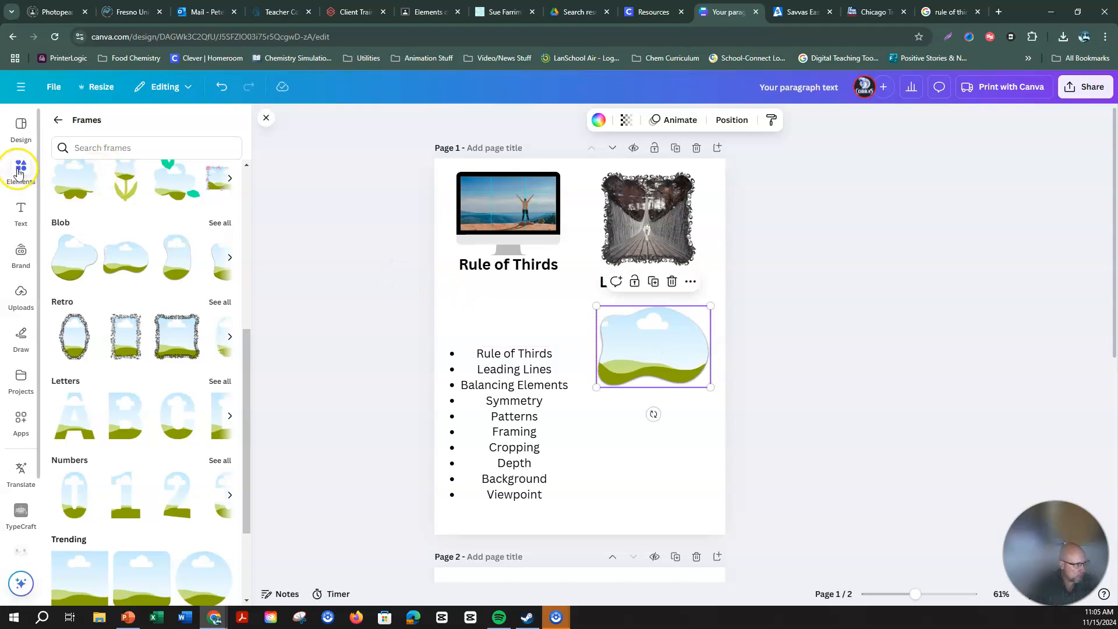
Fill the blob frame with the uploaded black picture containing the round building view
{"action": "left_click", "coordinate": [21, 295]}
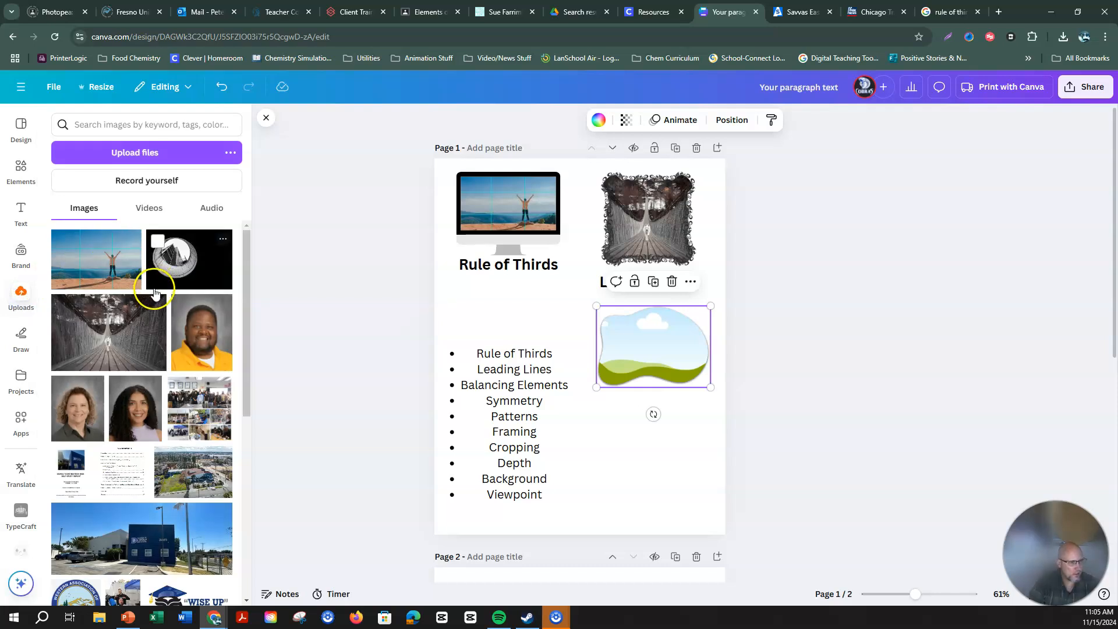
{"action": "left_click_drag", "start_coordinate": [181, 257], "coordinate": [638, 336]}
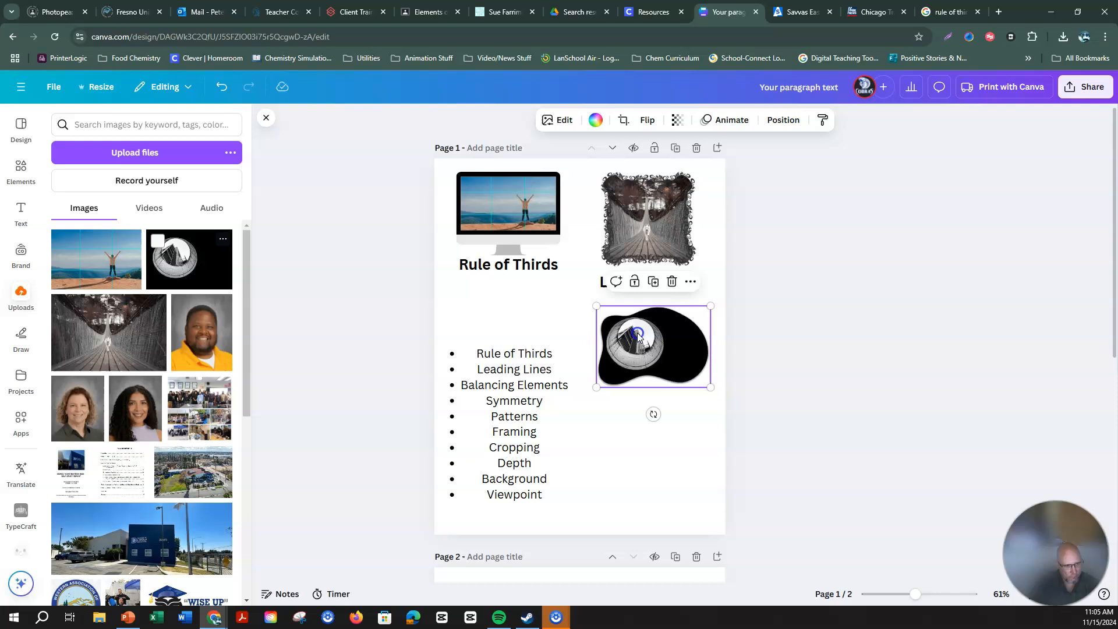
{"action": "left_click", "coordinate": [642, 489]}
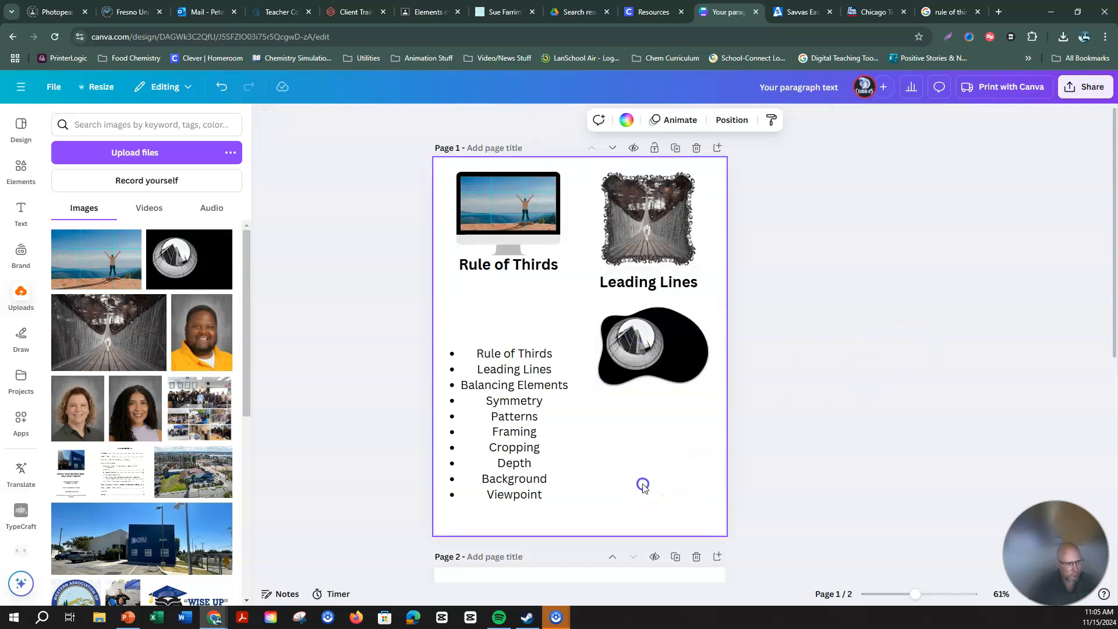
Duplicate the "Leading Lines" caption, place the copy beneath the blob-framed picture and change its text to "Viewpoint"
{"action": "left_click", "coordinate": [640, 285]}
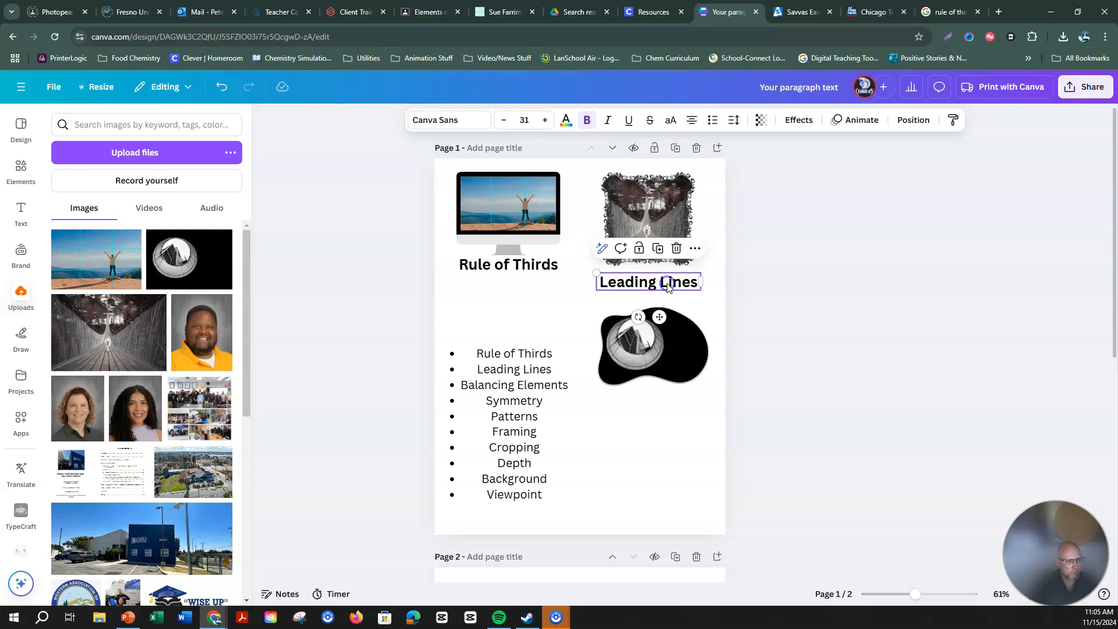
{"action": "left_click", "coordinate": [658, 251]}
{"action": "left_click_drag", "start_coordinate": [653, 291], "coordinate": [653, 406]}
{"action": "double_click", "coordinate": [656, 404]}
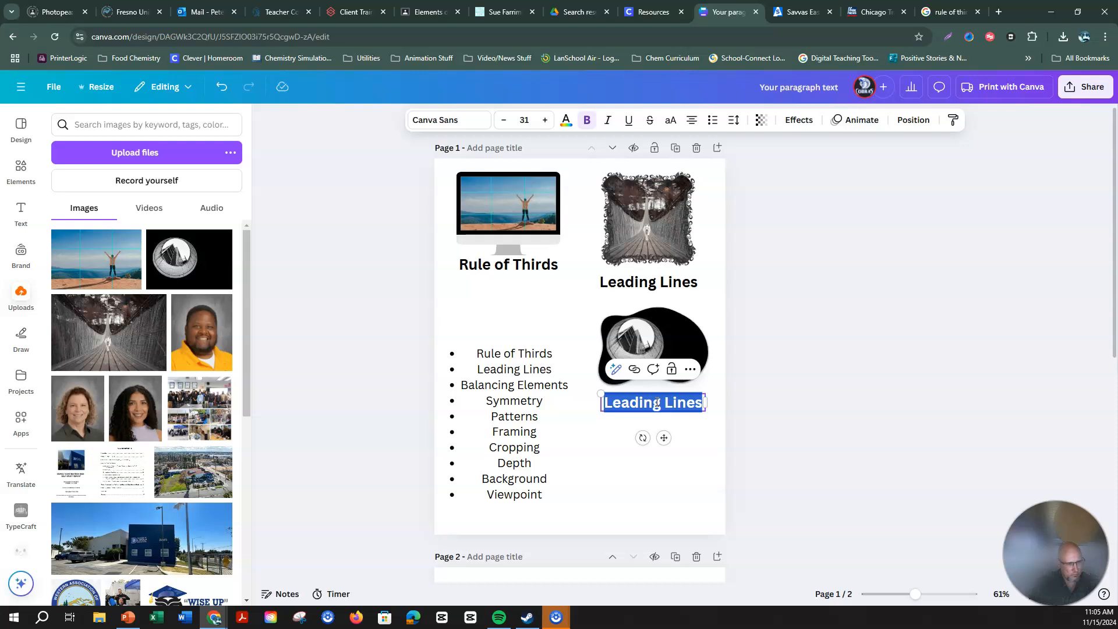
{"action": "type", "text": "Viewpoint"}
{"action": "left_click", "coordinate": [809, 360]}
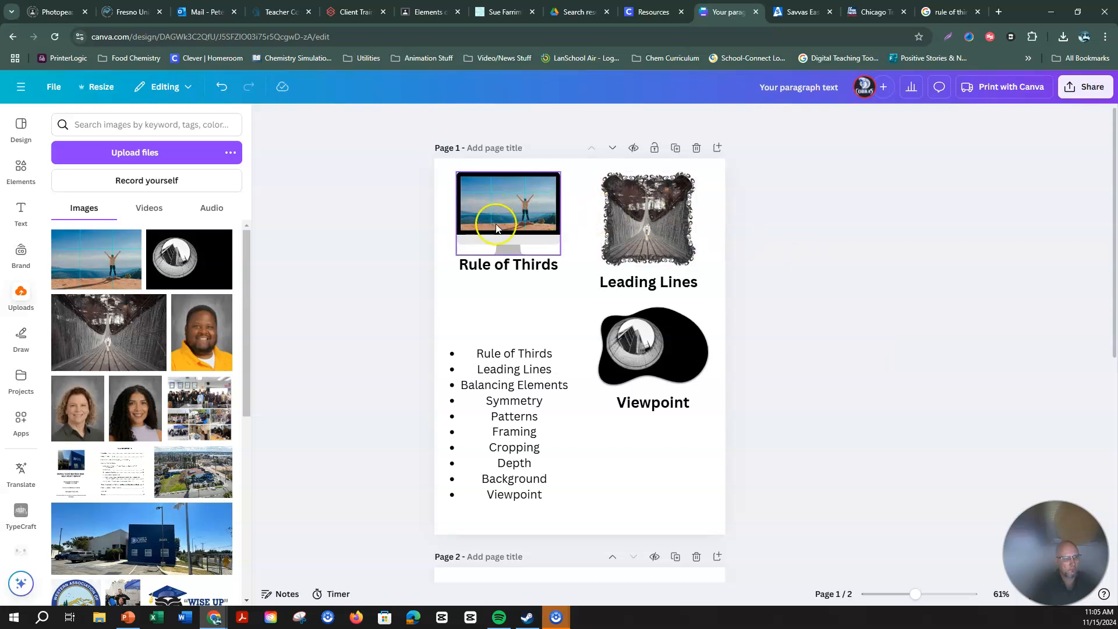
Remove the "Rule of Thirds", "Leading Lines" and "Framing" entries, including their bullets, from the bulleted list on page 1
{"action": "left_click", "coordinate": [517, 362]}
{"action": "triple_click", "coordinate": [517, 358]}
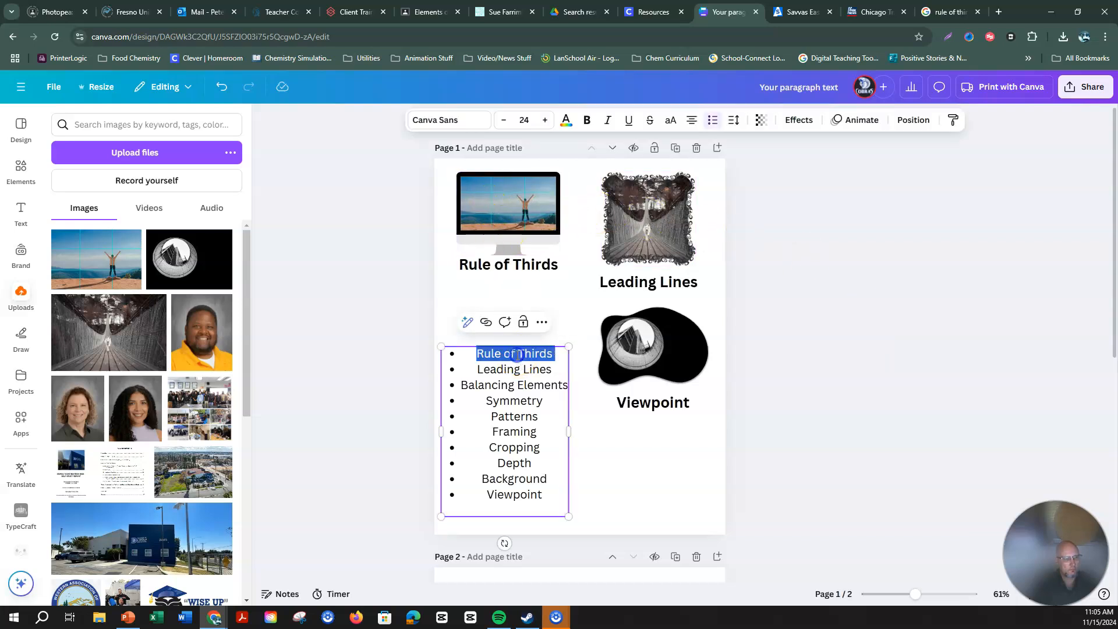
{"action": "key", "text": "BackSpace"}
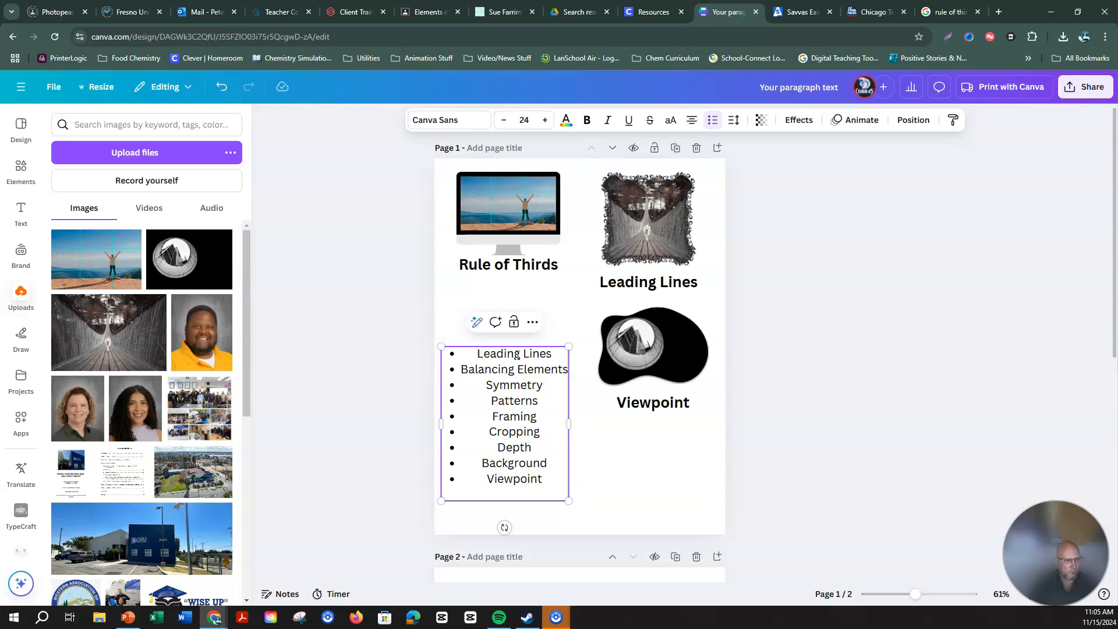
{"action": "triple_click", "coordinate": [517, 353]}
{"action": "key", "text": "BackSpace"}
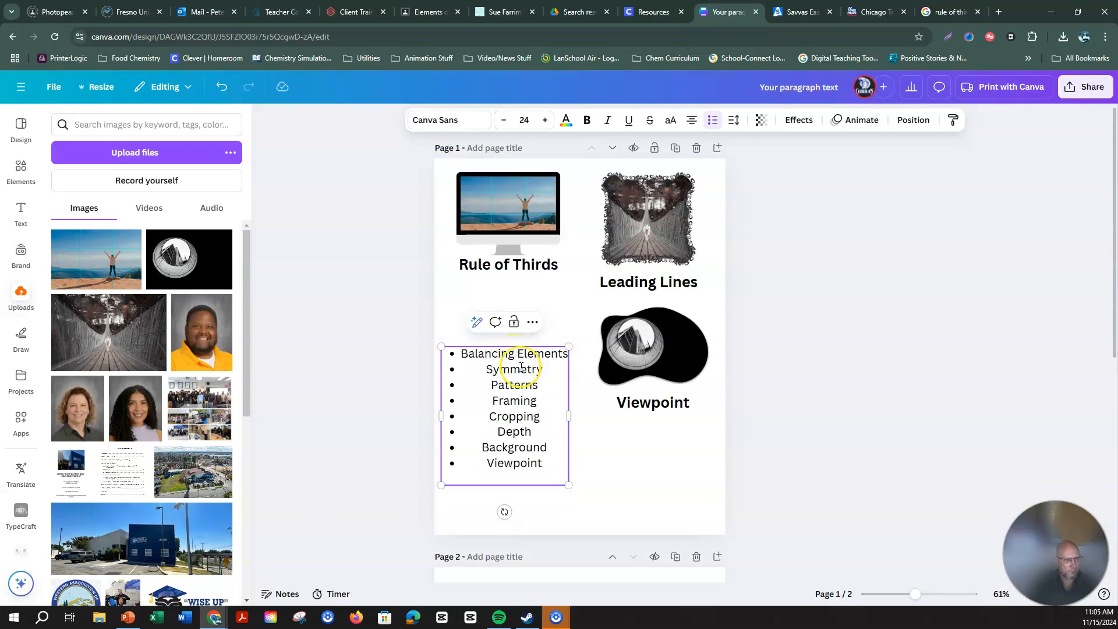
{"action": "double_click", "coordinate": [515, 401]}
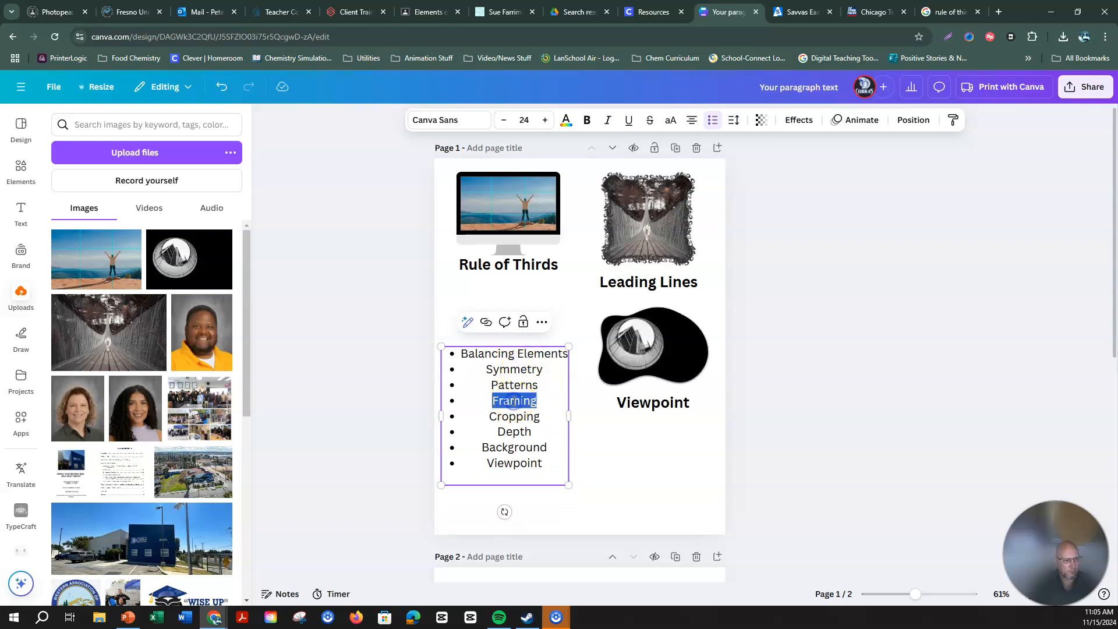
{"action": "key", "text": "BackSpace"}
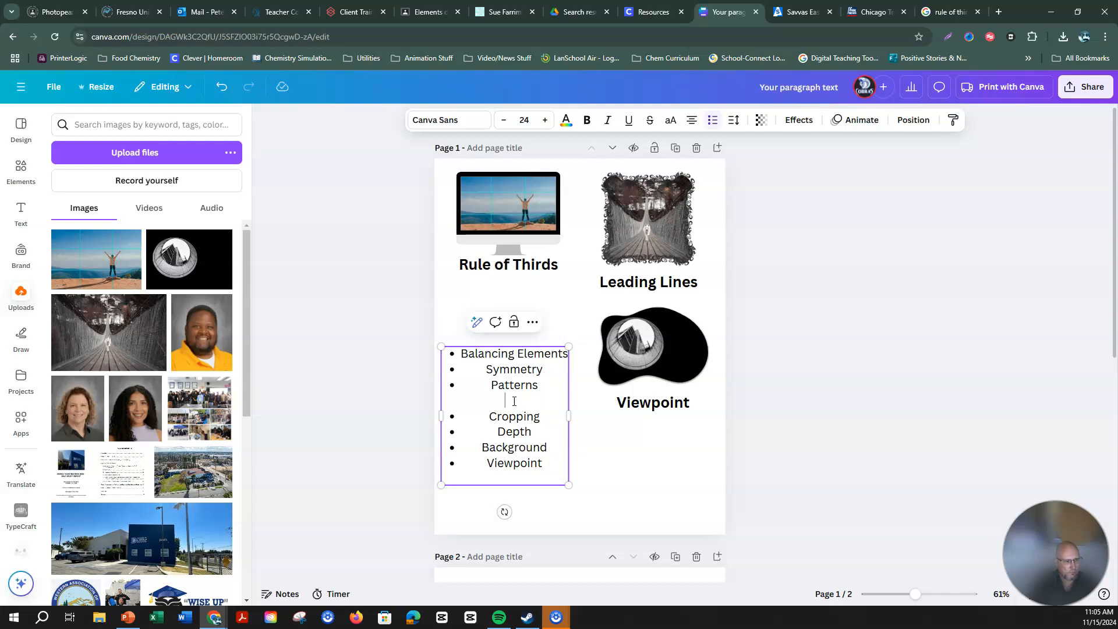
{"action": "key", "text": "BackSpace"}
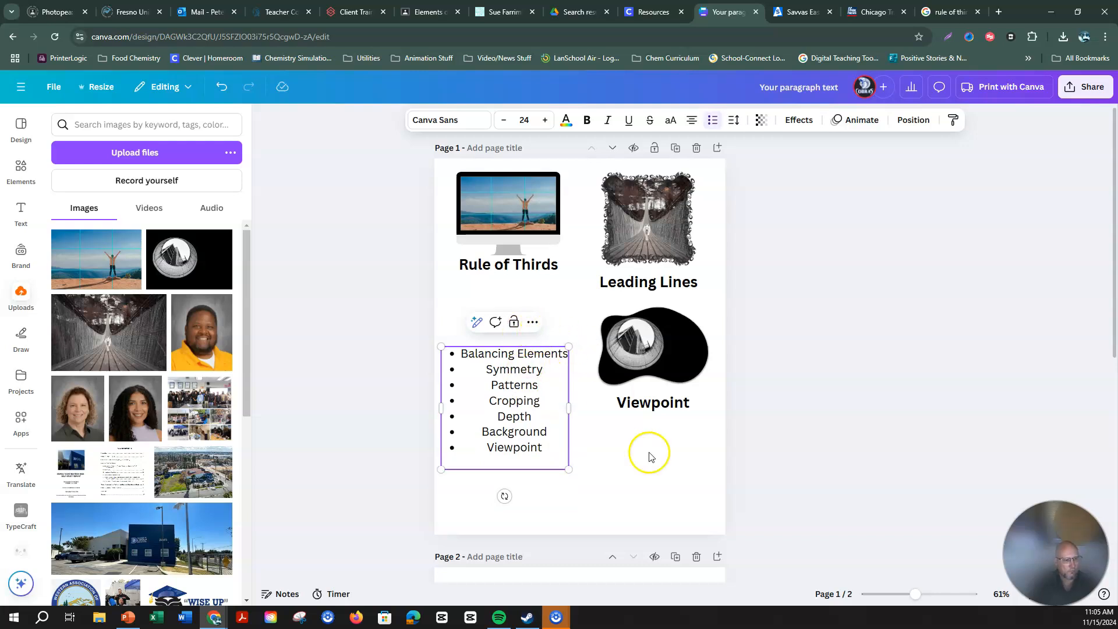
Apply the Tumble animation to the monitor-framed picture above the "Rule of Thirds" caption
{"action": "left_click", "coordinate": [490, 203]}
{"action": "left_click", "coordinate": [760, 121]}
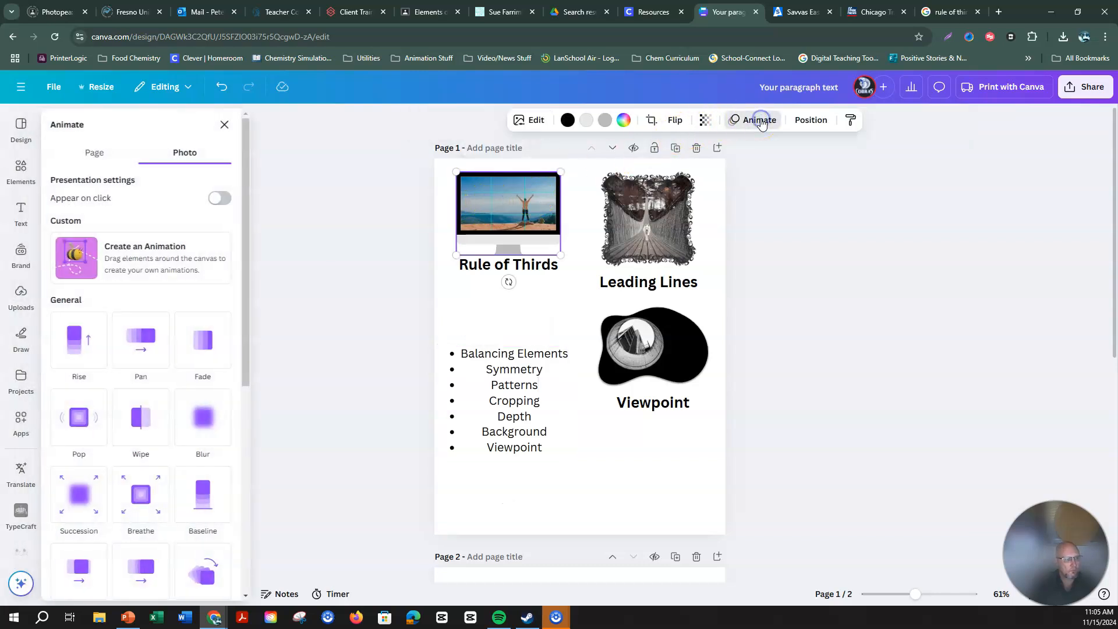
{"action": "left_click", "coordinate": [204, 418]}
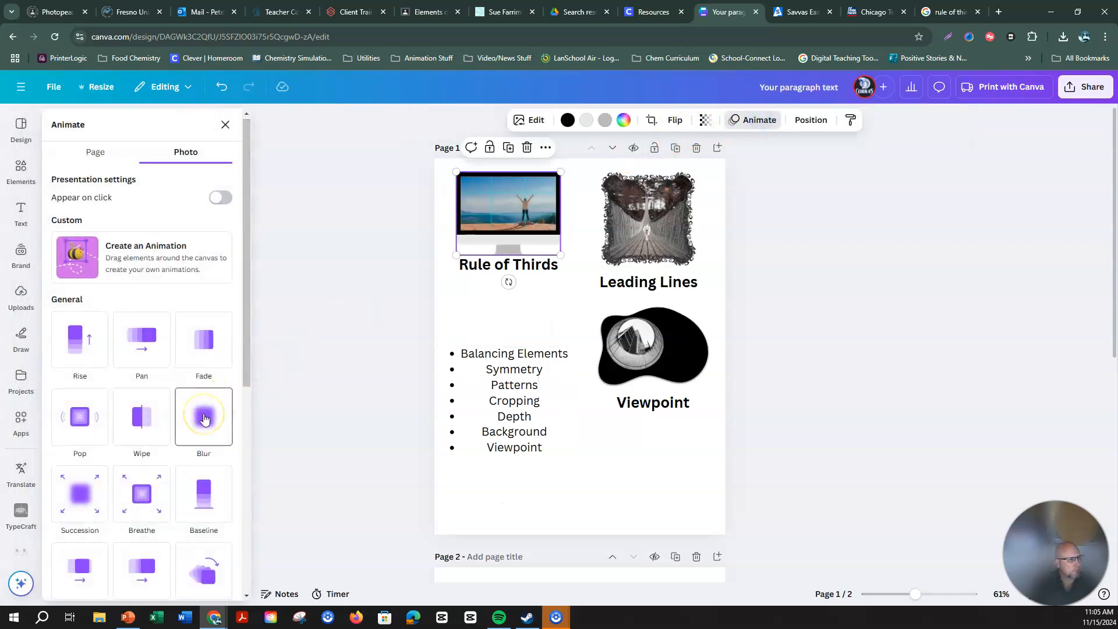
{"action": "scroll", "coordinate": [203, 418], "scroll_direction": "down", "scroll_amount": 2}
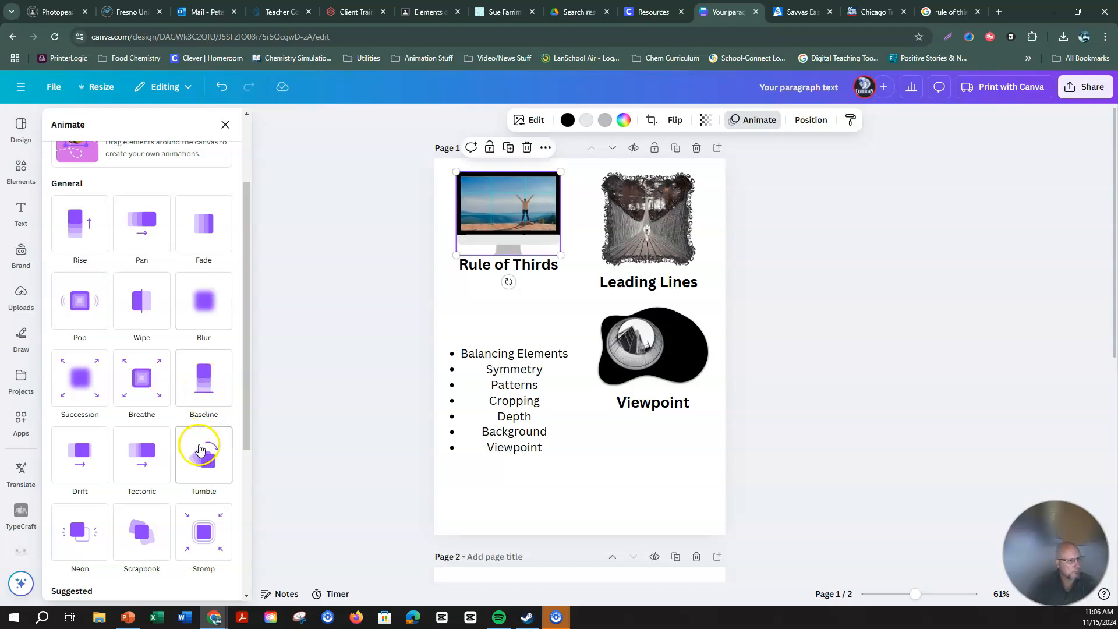
{"action": "left_click", "coordinate": [204, 463]}
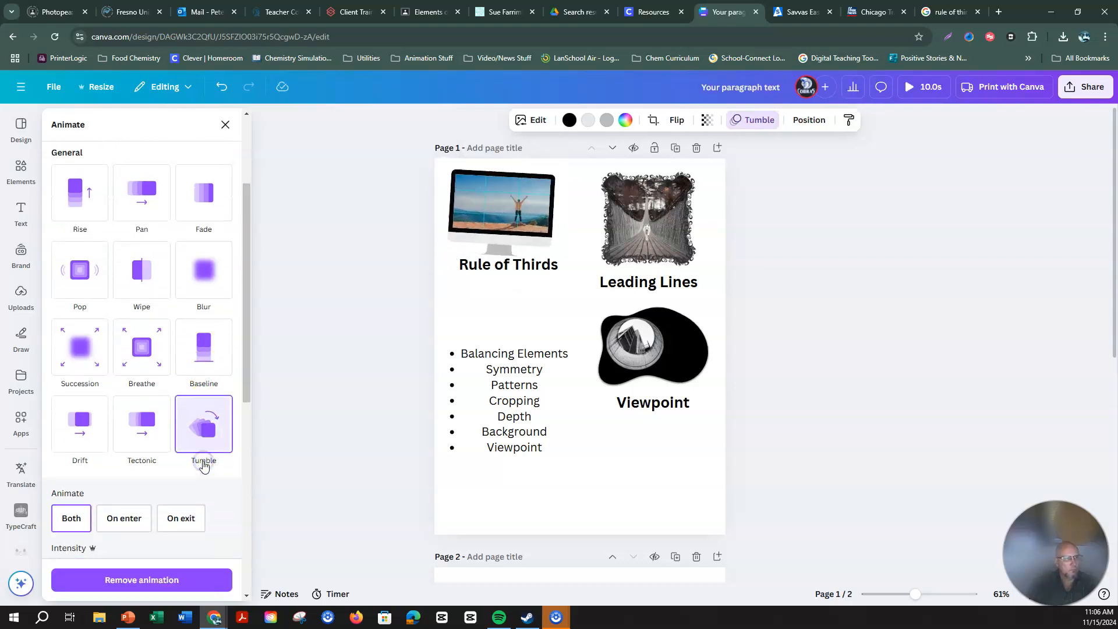
Apply the Photo Zoom animation to the bridge picture above the "Leading Lines" caption
{"action": "left_click", "coordinate": [649, 218]}
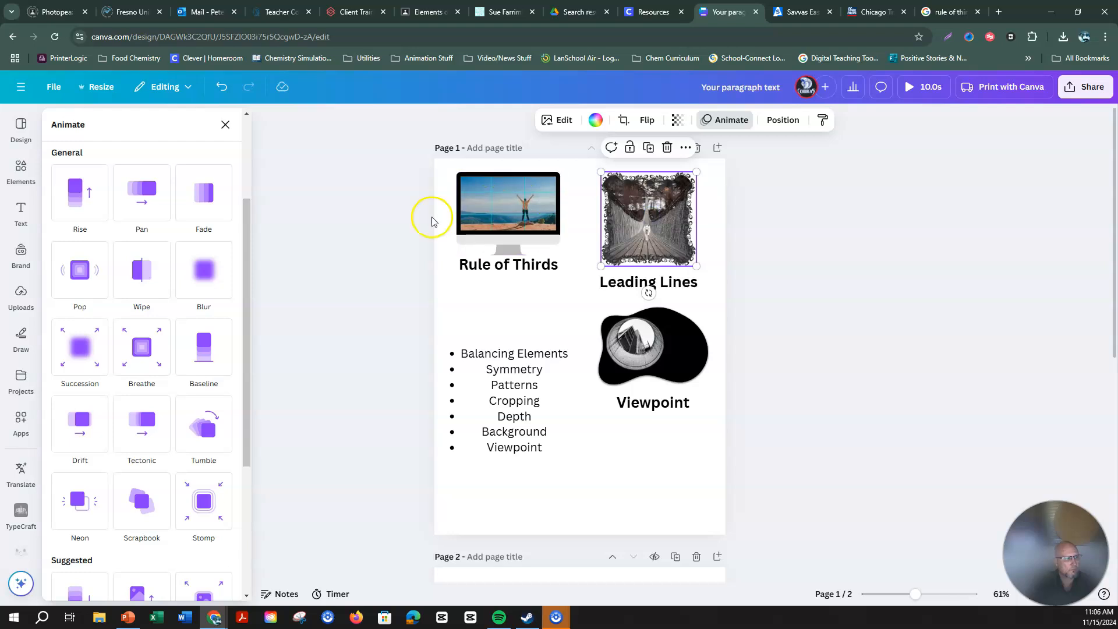
{"action": "left_click", "coordinate": [146, 422]}
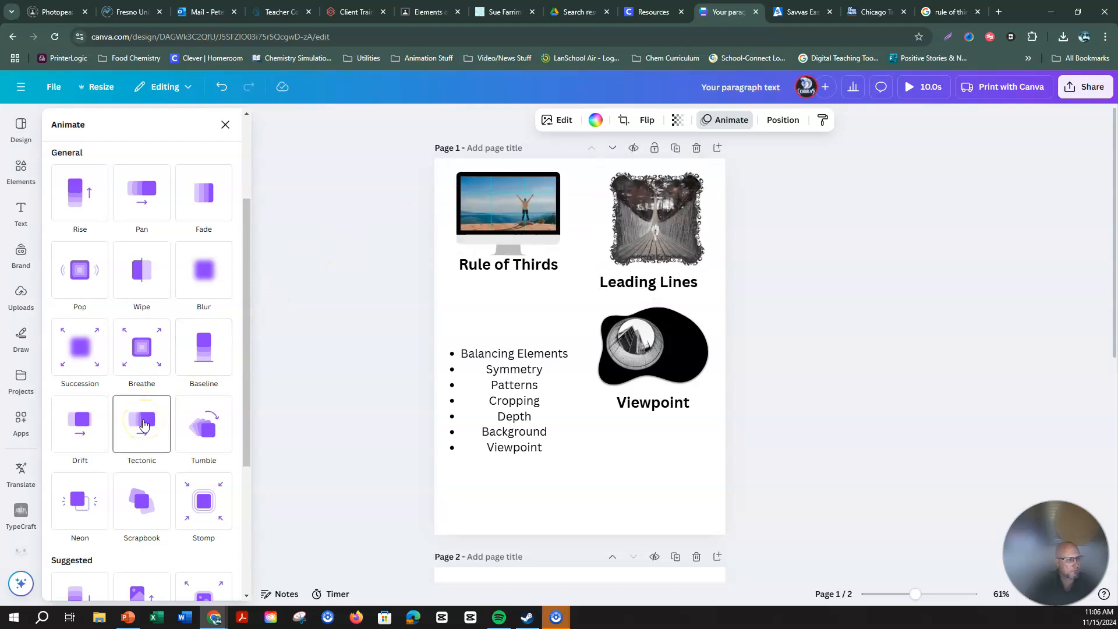
{"action": "scroll", "coordinate": [144, 425], "scroll_direction": "down", "scroll_amount": 2}
{"action": "left_click", "coordinate": [142, 386]}
{"action": "left_click", "coordinate": [198, 485]}
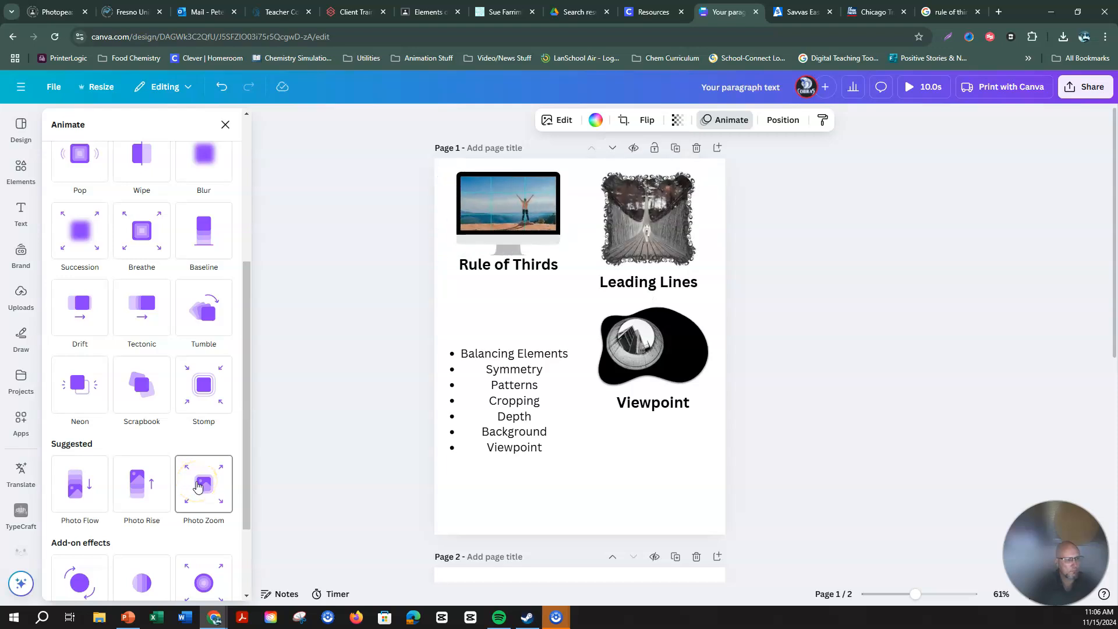
{"action": "left_click", "coordinate": [202, 486]}
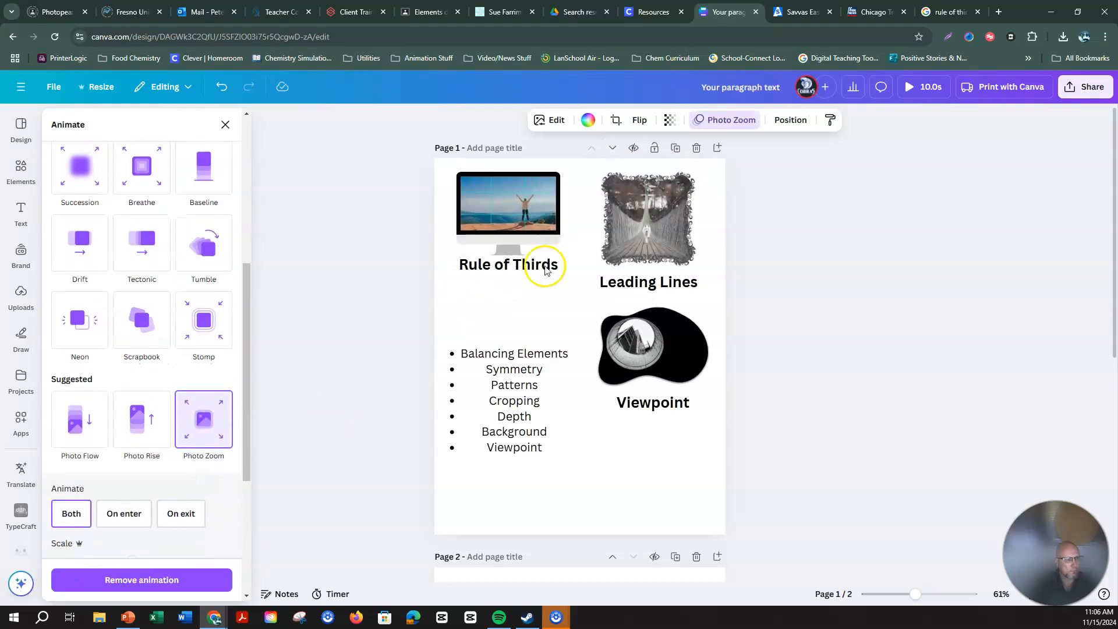
Apply the Photo Flow animation to the blob-framed picture above the "Viewpoint" caption
{"action": "left_click", "coordinate": [648, 351]}
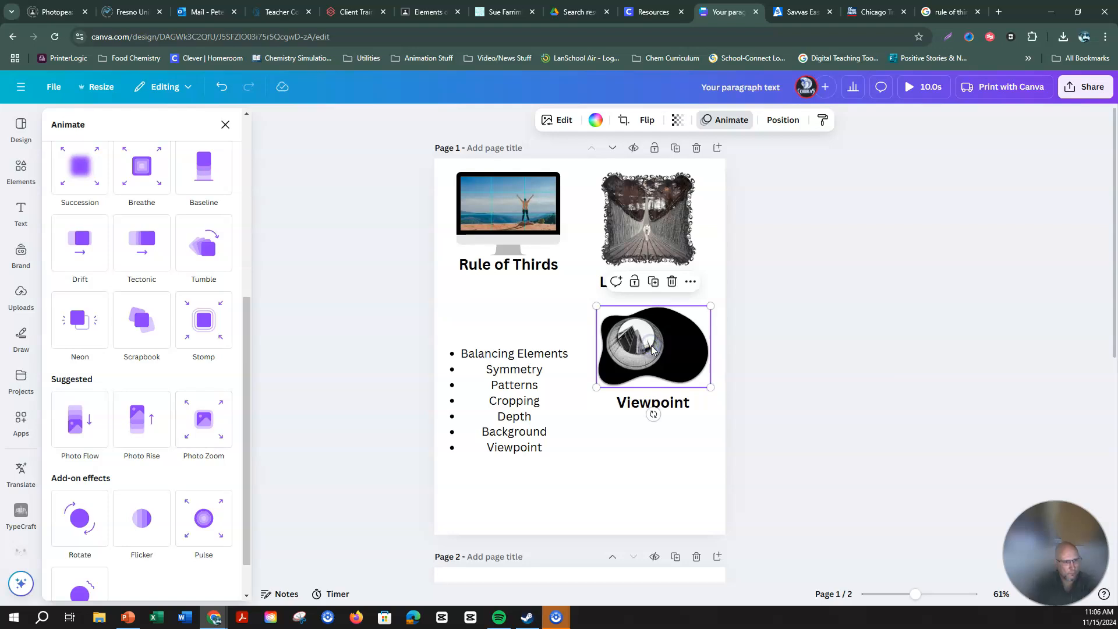
{"action": "scroll", "coordinate": [102, 400], "scroll_direction": "down", "scroll_amount": 1}
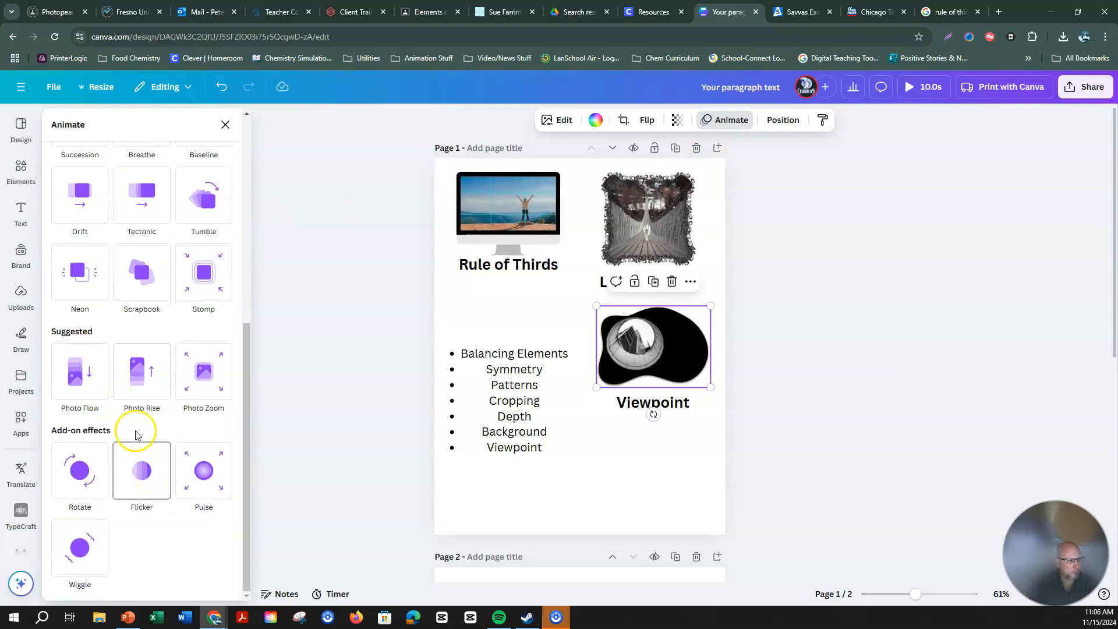
{"action": "left_click", "coordinate": [77, 386]}
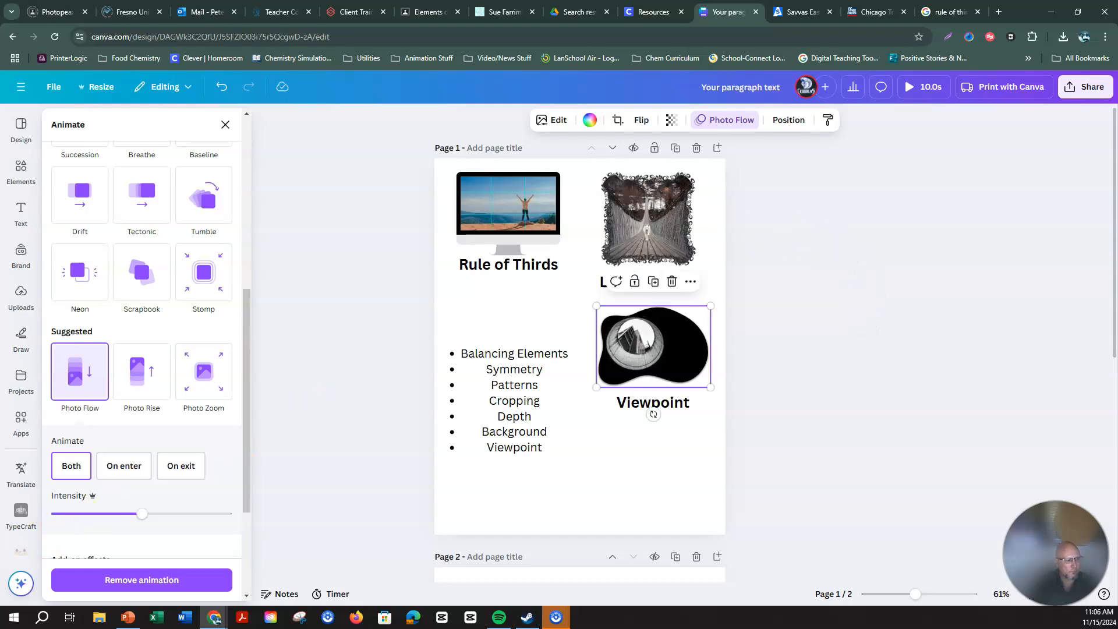
Move the bulleted list of remaining elements from page 1 to the empty page 2
{"action": "left_click", "coordinate": [517, 387]}
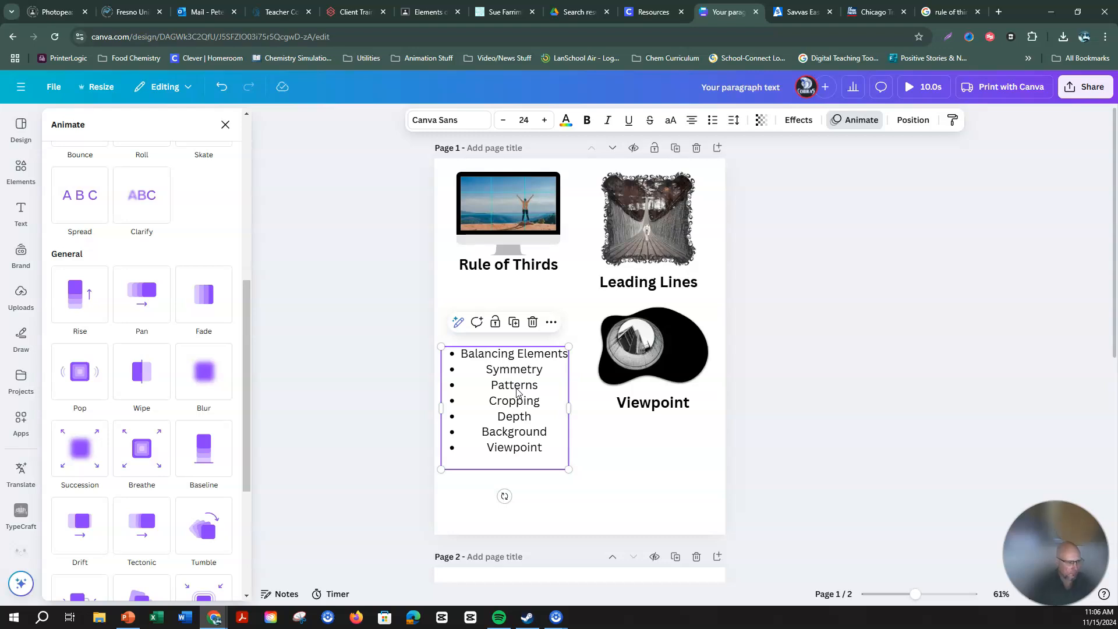
{"action": "key", "text": "Delete"}
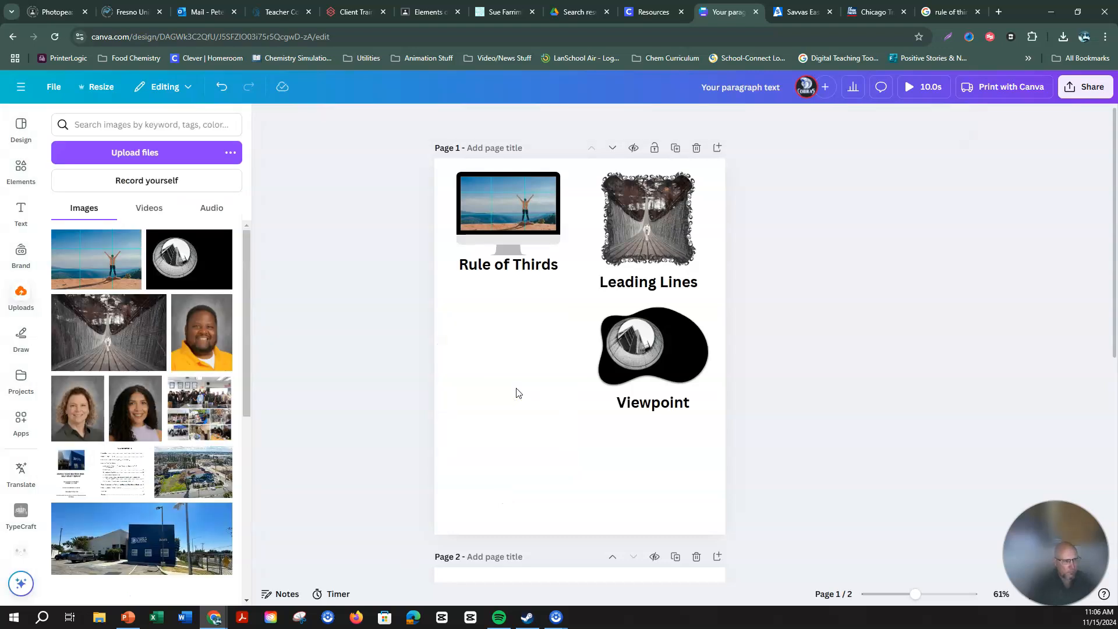
{"action": "scroll", "coordinate": [519, 396], "scroll_direction": "down", "scroll_amount": 4}
{"action": "left_click", "coordinate": [533, 410]}
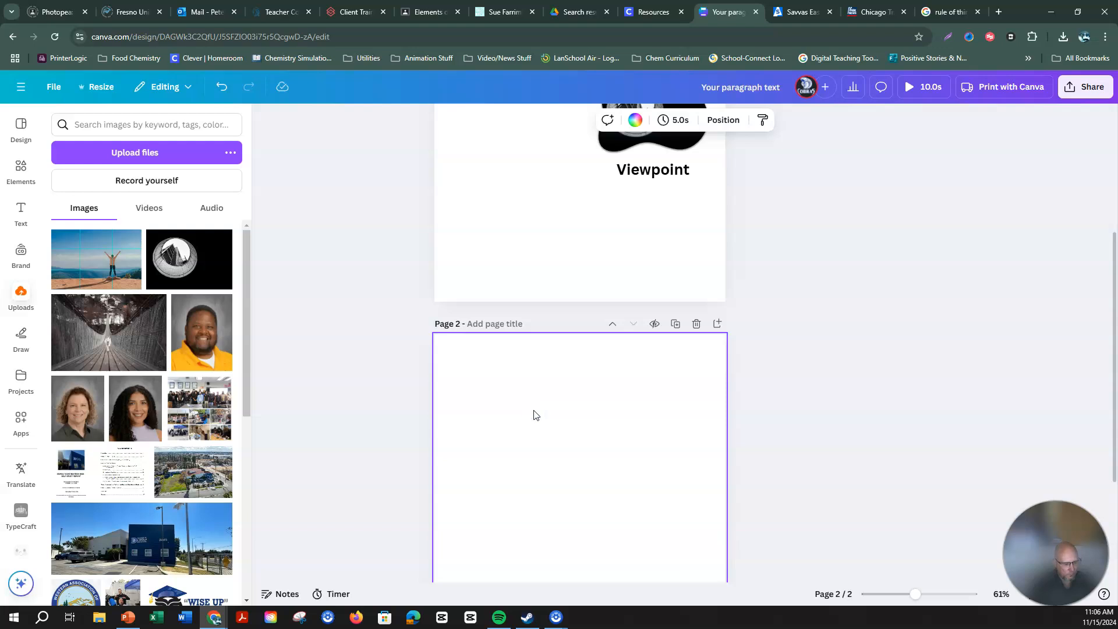
{"action": "key", "text": "ctrl+v"}
{"action": "scroll", "coordinate": [549, 412], "scroll_direction": "up", "scroll_amount": 4}
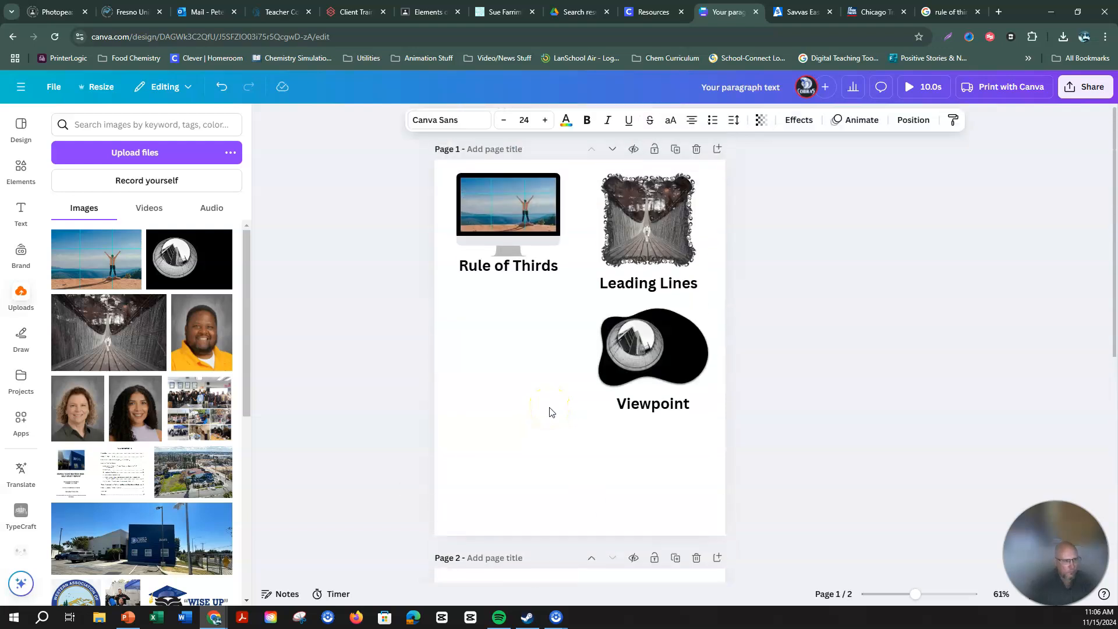
{"action": "scroll", "coordinate": [573, 386], "scroll_direction": "down", "scroll_amount": 4}
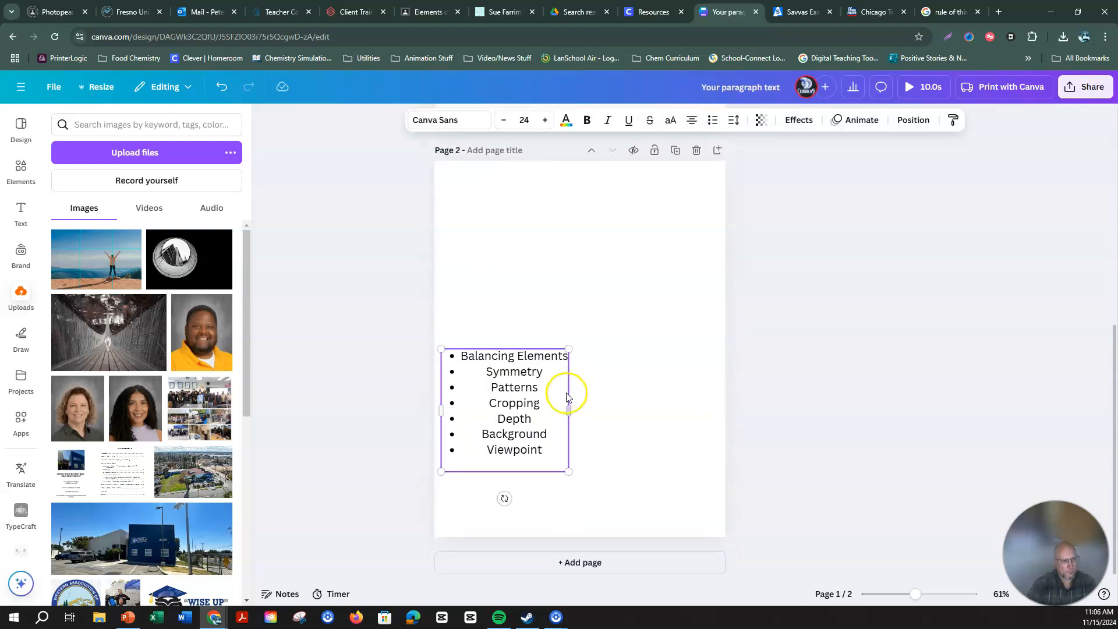
{"action": "scroll", "coordinate": [573, 408], "scroll_direction": "up", "scroll_amount": 5}
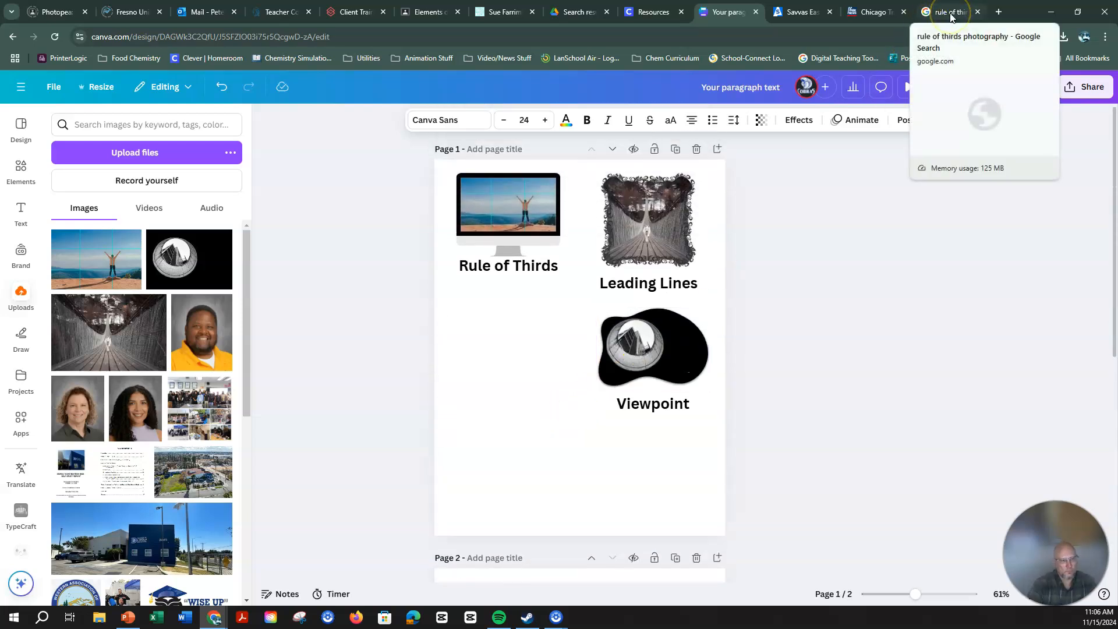
Leave the frames collection and open the full Photos collection in the elements library
{"action": "left_click", "coordinate": [19, 173]}
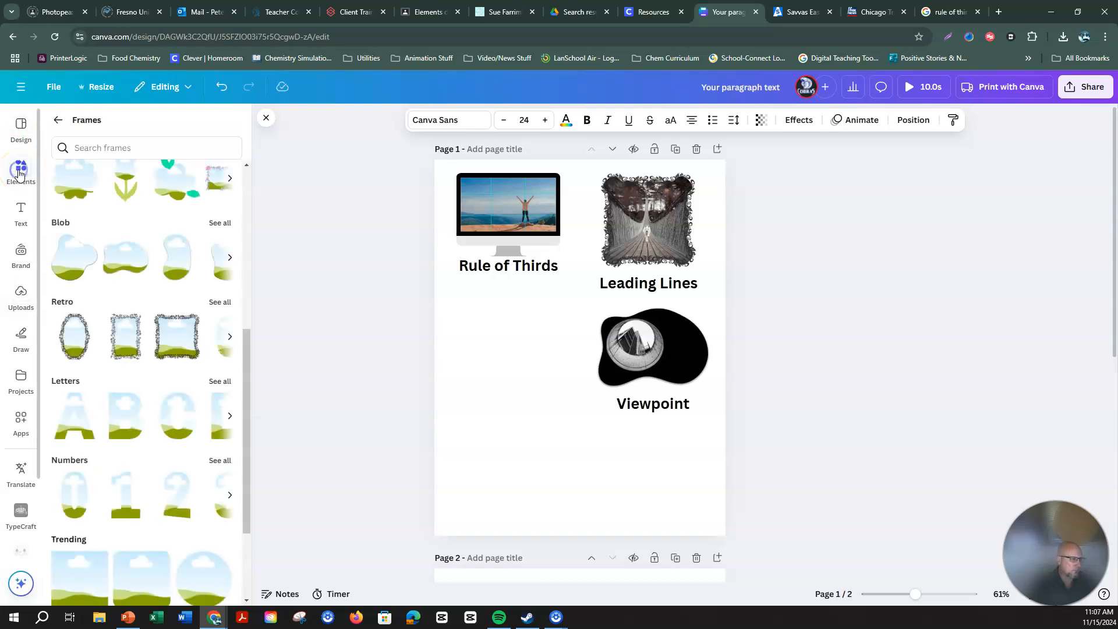
{"action": "left_click", "coordinate": [59, 123]}
{"action": "scroll", "coordinate": [121, 274], "scroll_direction": "up", "scroll_amount": 5}
{"action": "scroll", "coordinate": [121, 274], "scroll_direction": "up", "scroll_amount": 10}
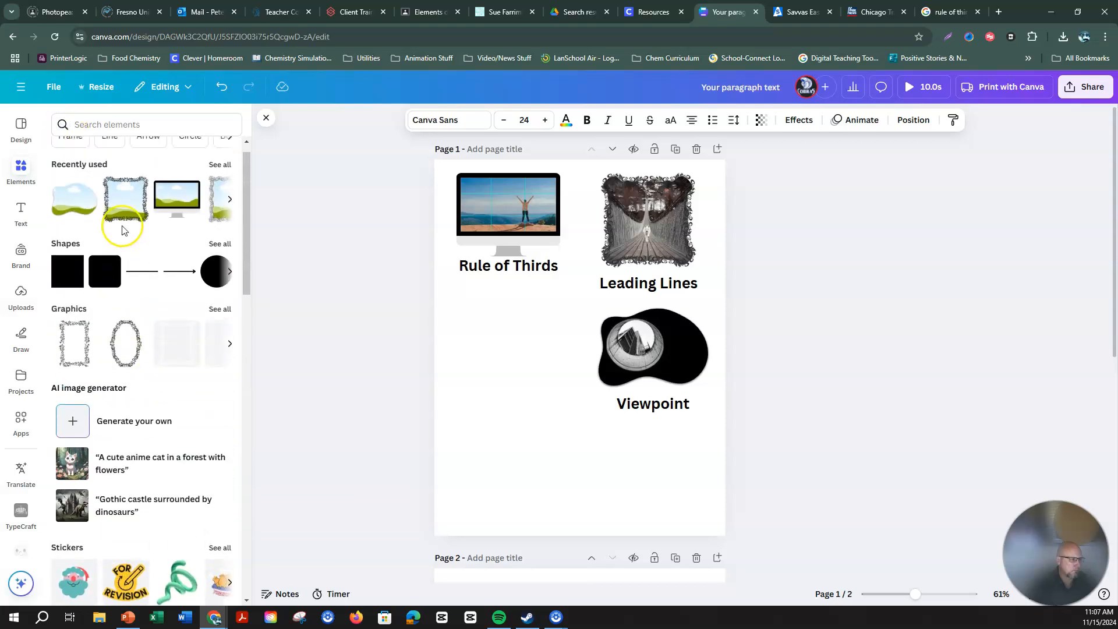
{"action": "scroll", "coordinate": [80, 322], "scroll_direction": "down", "scroll_amount": 1}
{"action": "scroll", "coordinate": [80, 322], "scroll_direction": "down", "scroll_amount": 5}
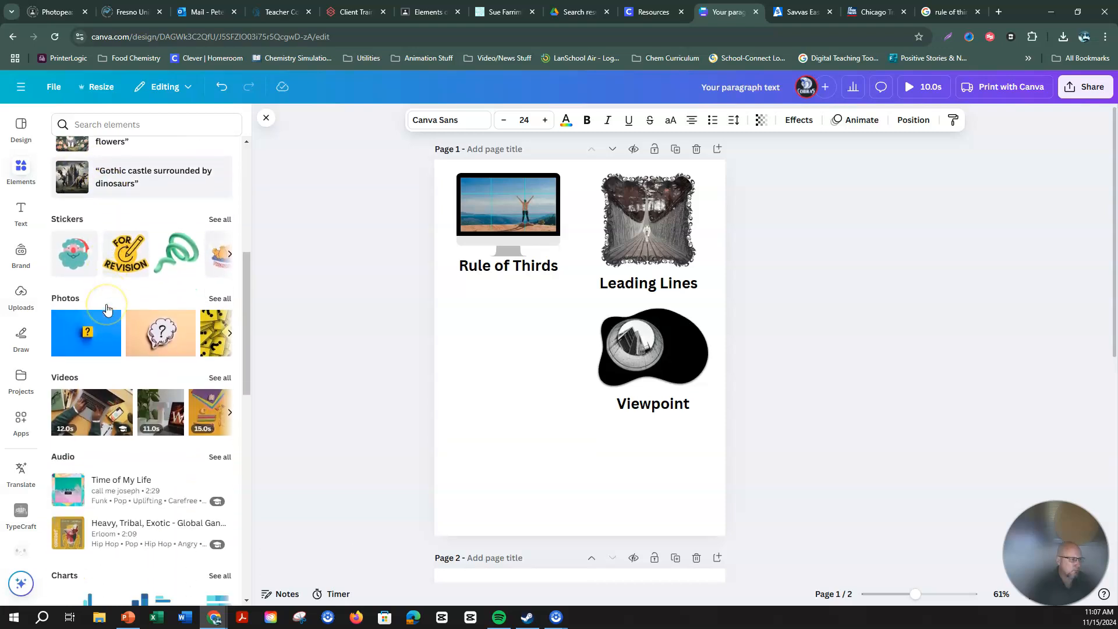
{"action": "scroll", "coordinate": [107, 308], "scroll_direction": "down", "scroll_amount": 1}
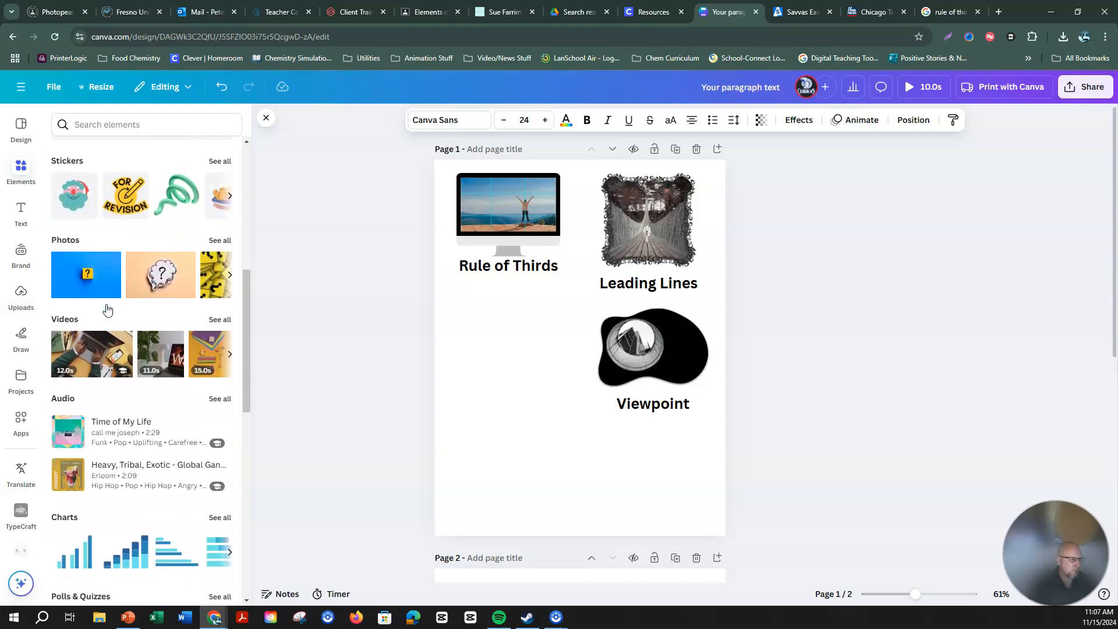
{"action": "left_click", "coordinate": [219, 241]}
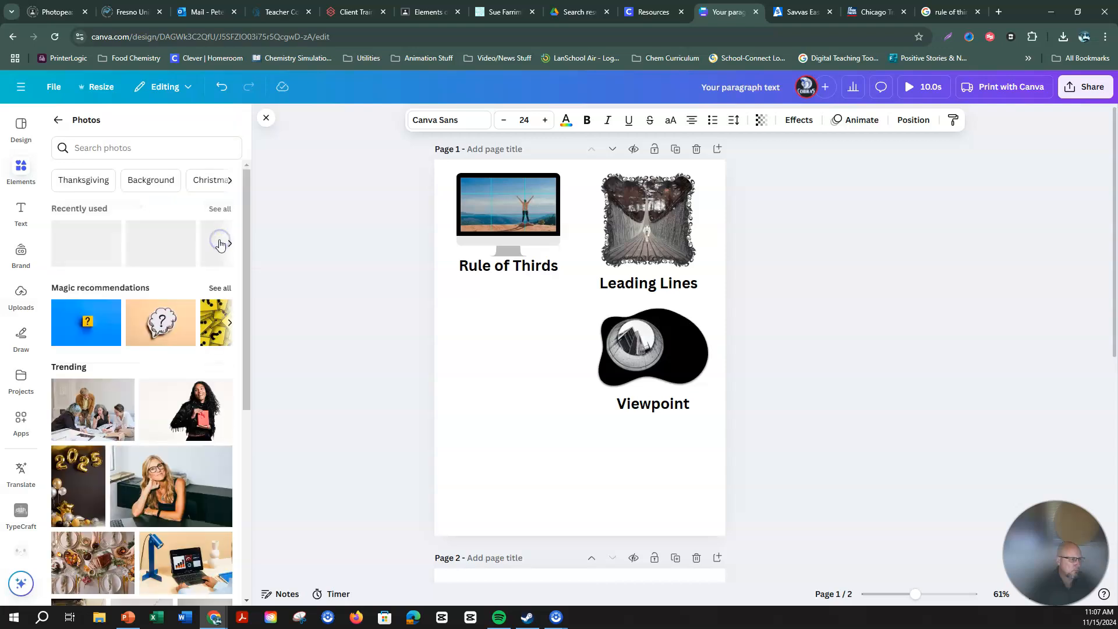
Search the photo library for "photography background" and add the dark teal underwater-style photo to page 1
{"action": "left_click", "coordinate": [139, 148]}
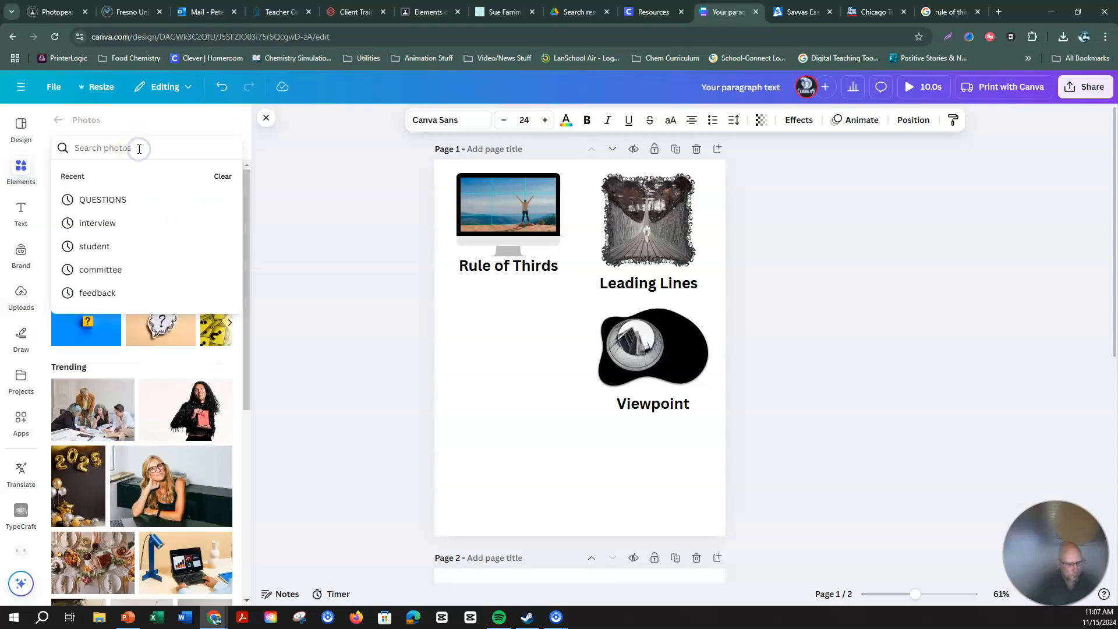
{"action": "type", "text": "photography background"}
{"action": "key", "text": "Return"}
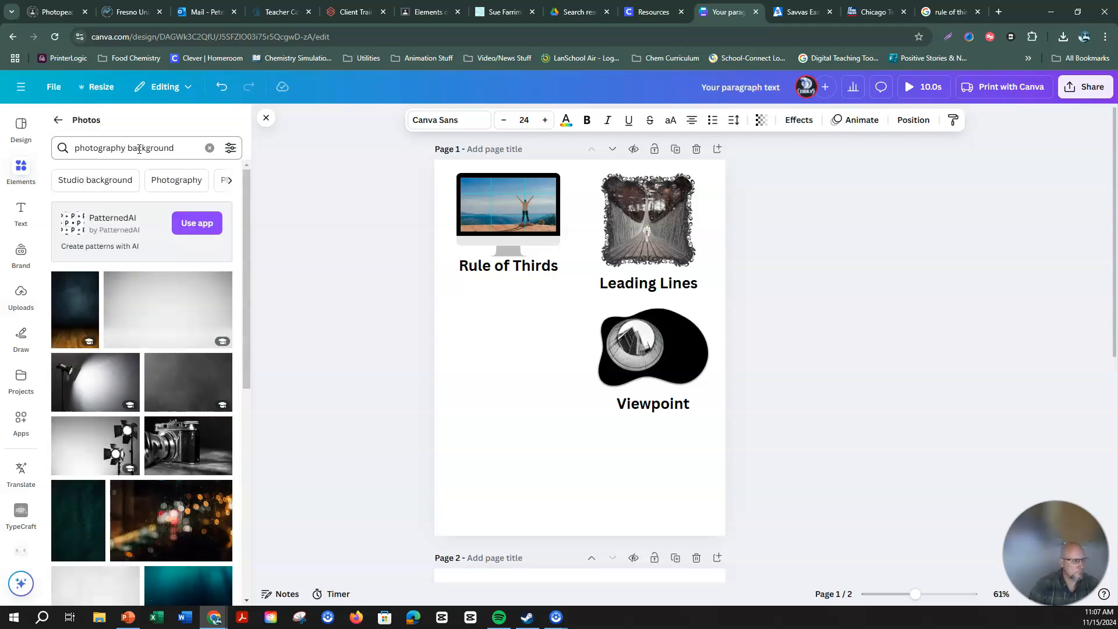
{"action": "scroll", "coordinate": [146, 283], "scroll_direction": "down", "scroll_amount": 2}
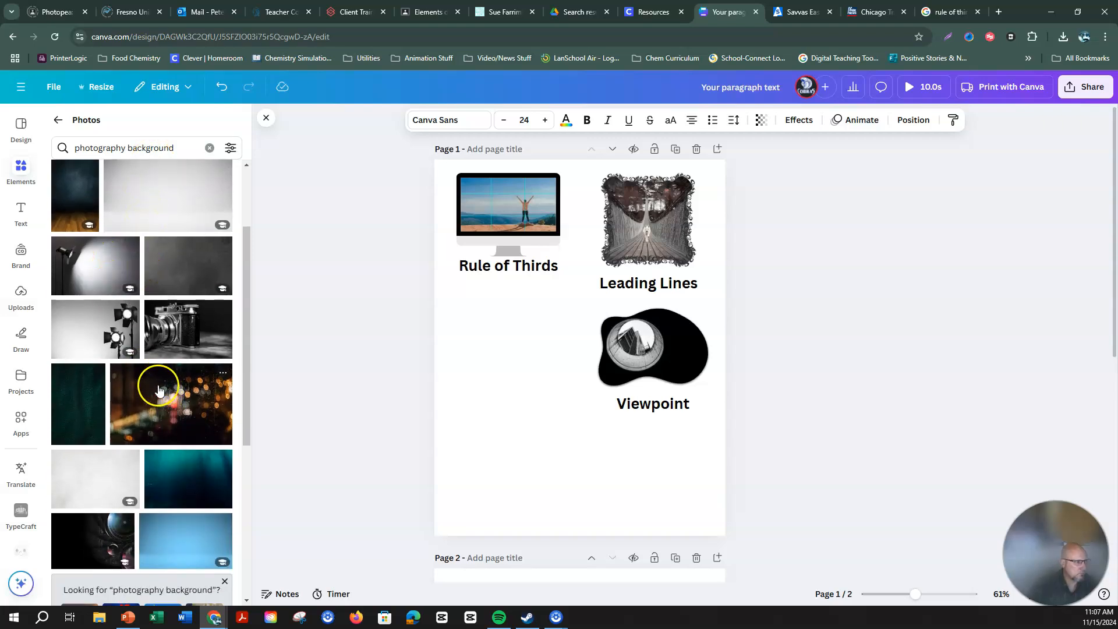
{"action": "scroll", "coordinate": [158, 390], "scroll_direction": "down", "scroll_amount": 2}
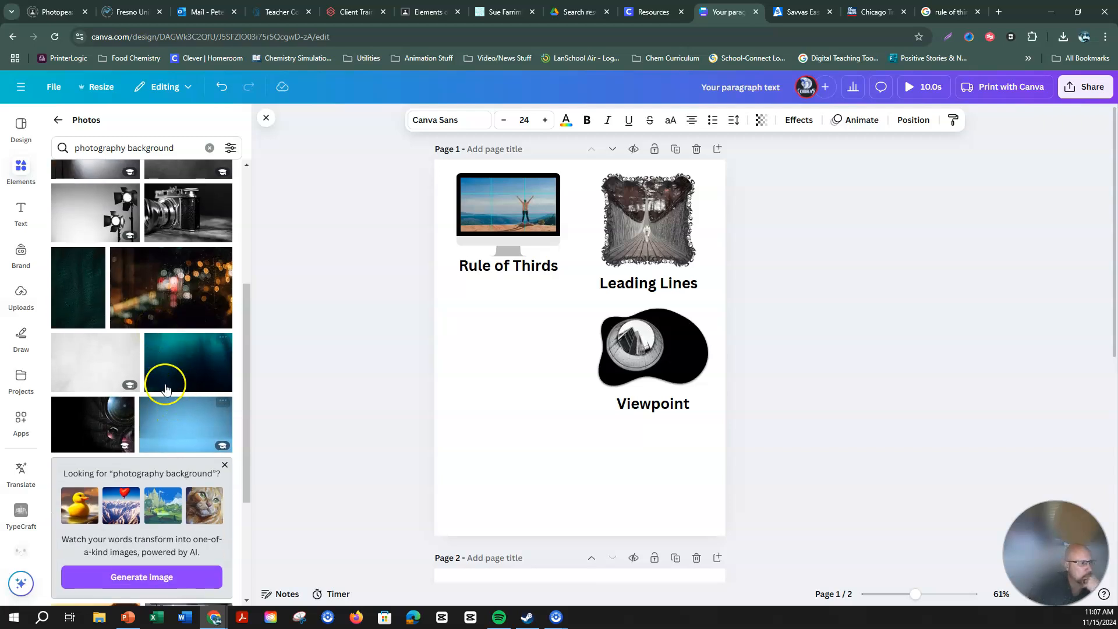
{"action": "left_click", "coordinate": [163, 368]}
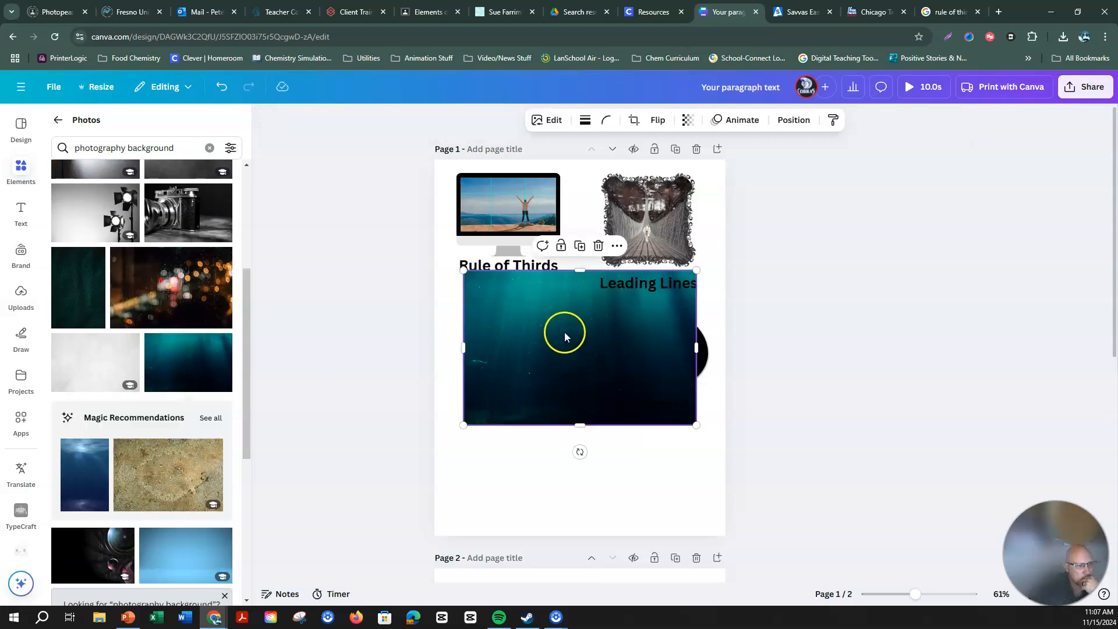
Stretch the teal photo to the page edges so it covers all of page 1 at 8.5 × 11 in
{"action": "left_click_drag", "start_coordinate": [581, 270], "coordinate": [582, 159]}
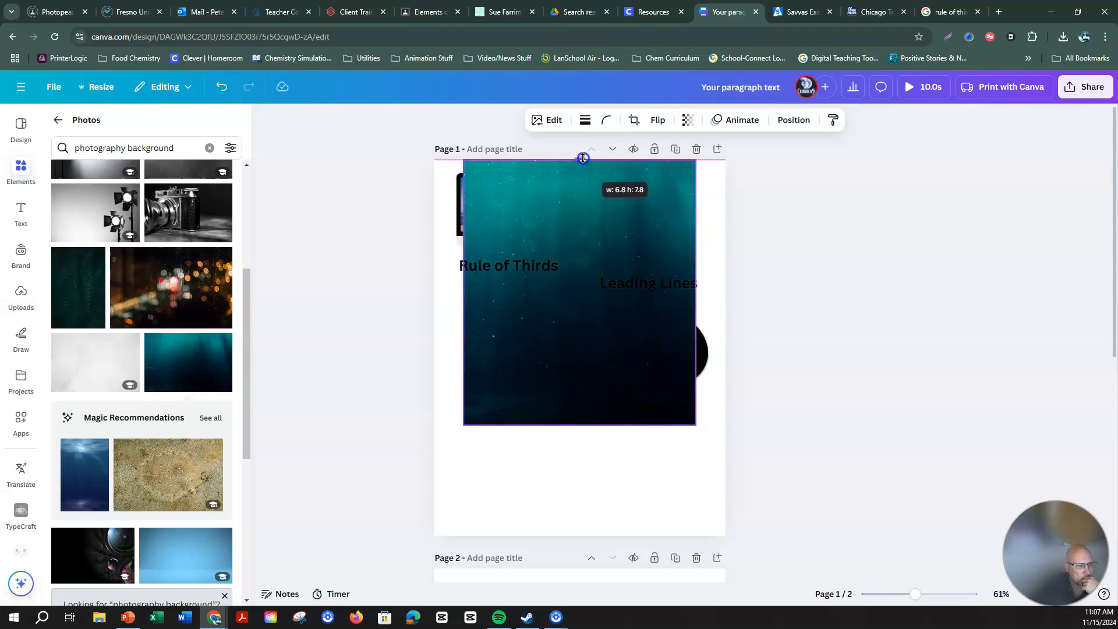
{"action": "left_click_drag", "start_coordinate": [464, 291], "coordinate": [435, 291]}
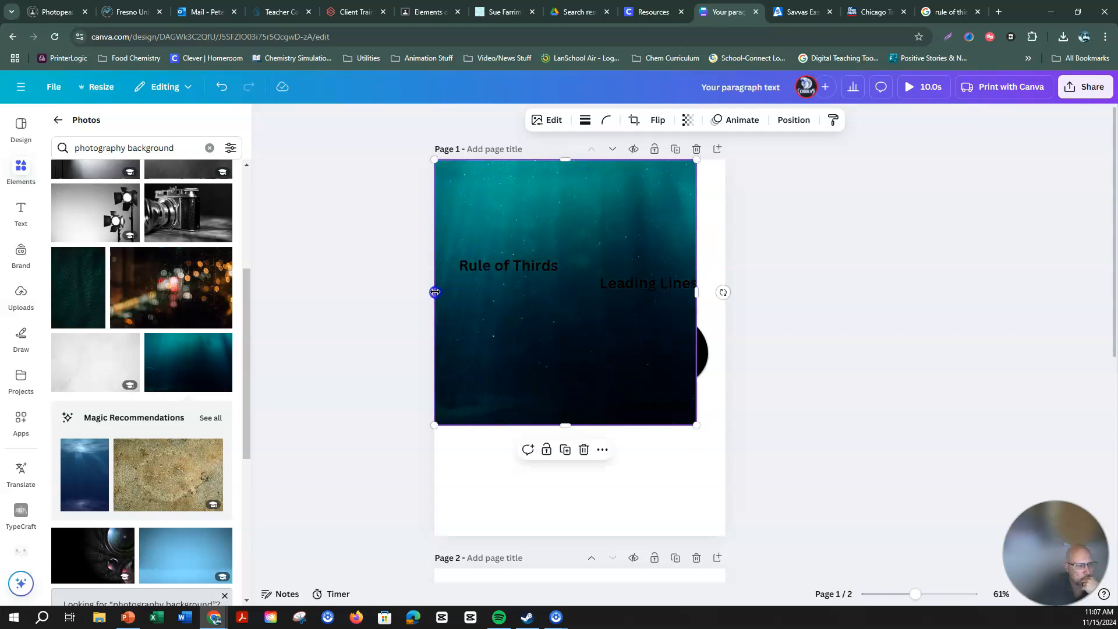
{"action": "left_click_drag", "start_coordinate": [694, 289], "coordinate": [725, 291]}
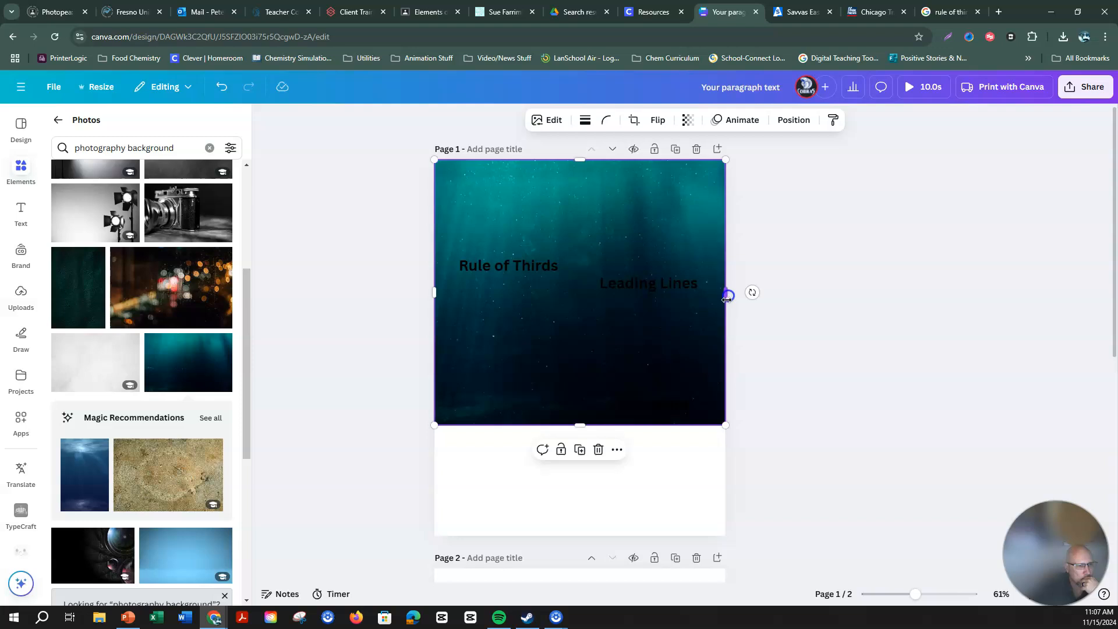
{"action": "left_click_drag", "start_coordinate": [581, 424], "coordinate": [579, 535]}
Send the full-page teal photo to the back, behind the framed pictures and captions
{"action": "left_click", "coordinate": [793, 122]}
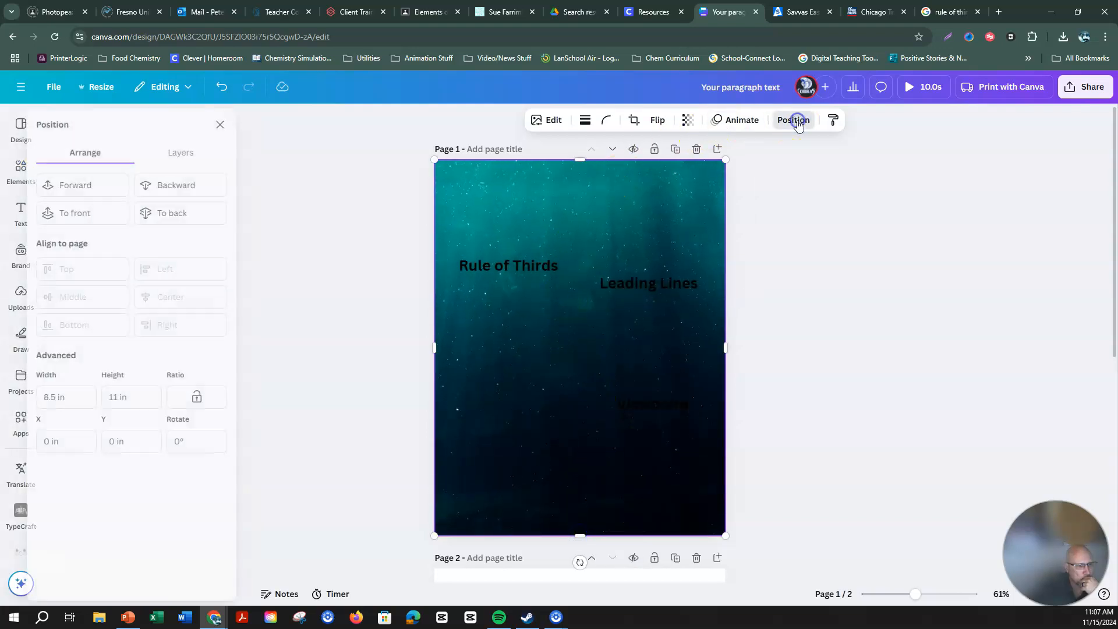
{"action": "left_click", "coordinate": [179, 213]}
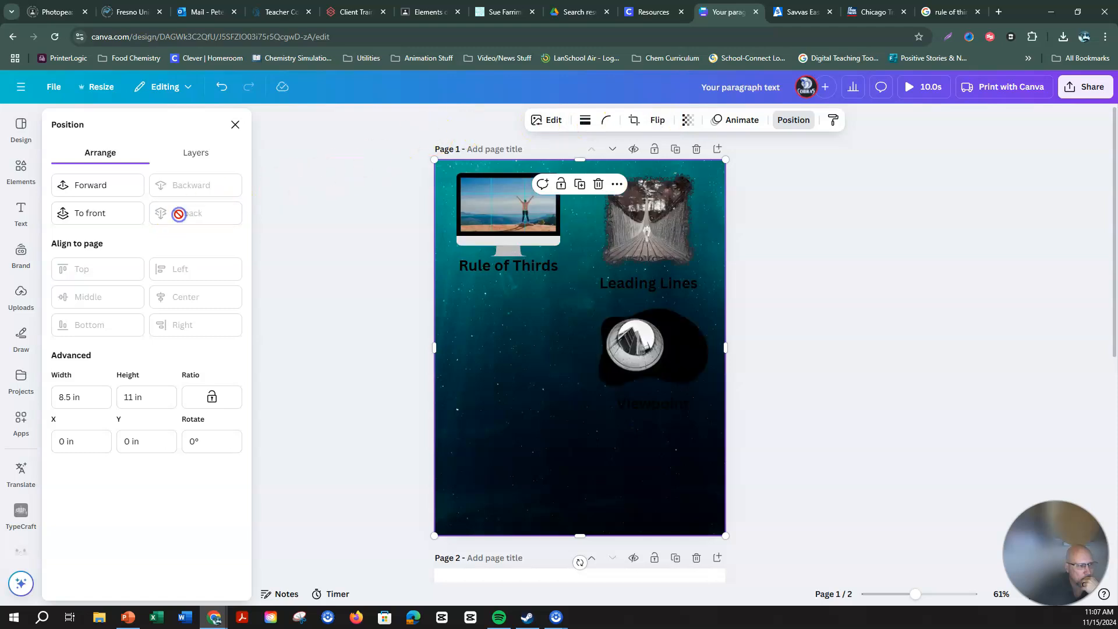
{"action": "left_click", "coordinate": [999, 343]}
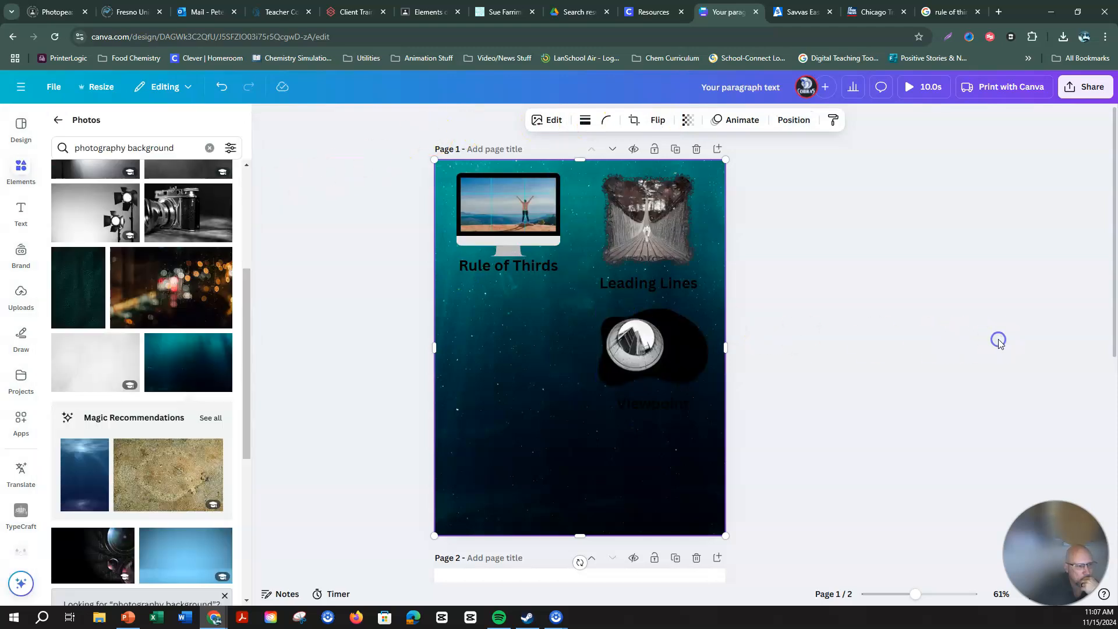
Change the text color of the "Viewpoint" caption on page 1 to white
{"action": "left_click", "coordinate": [659, 405]}
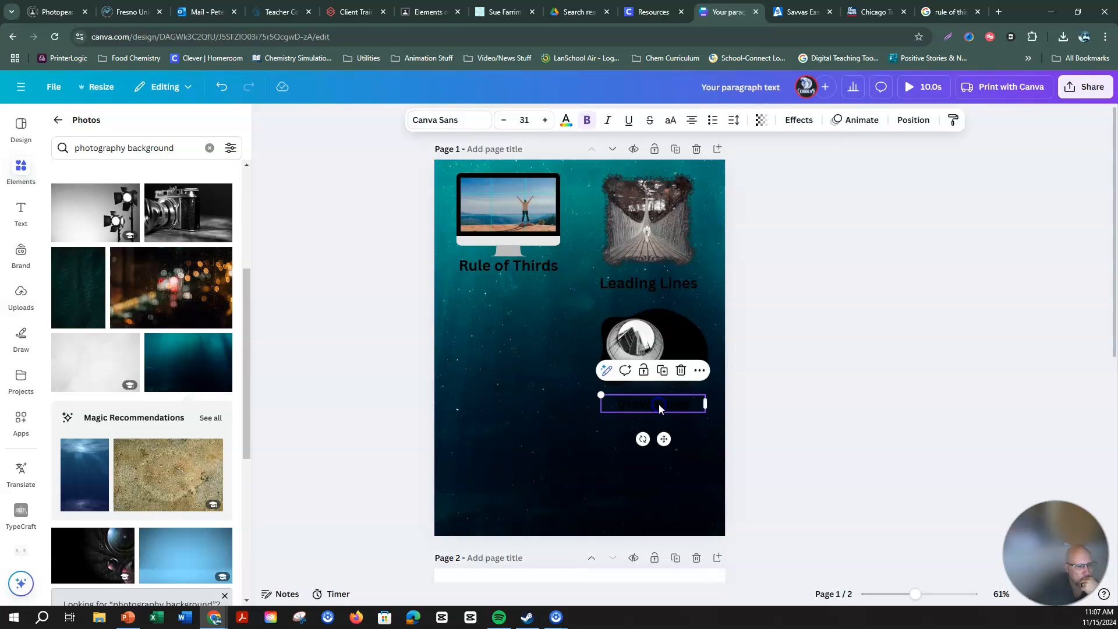
{"action": "left_click", "coordinate": [566, 120]}
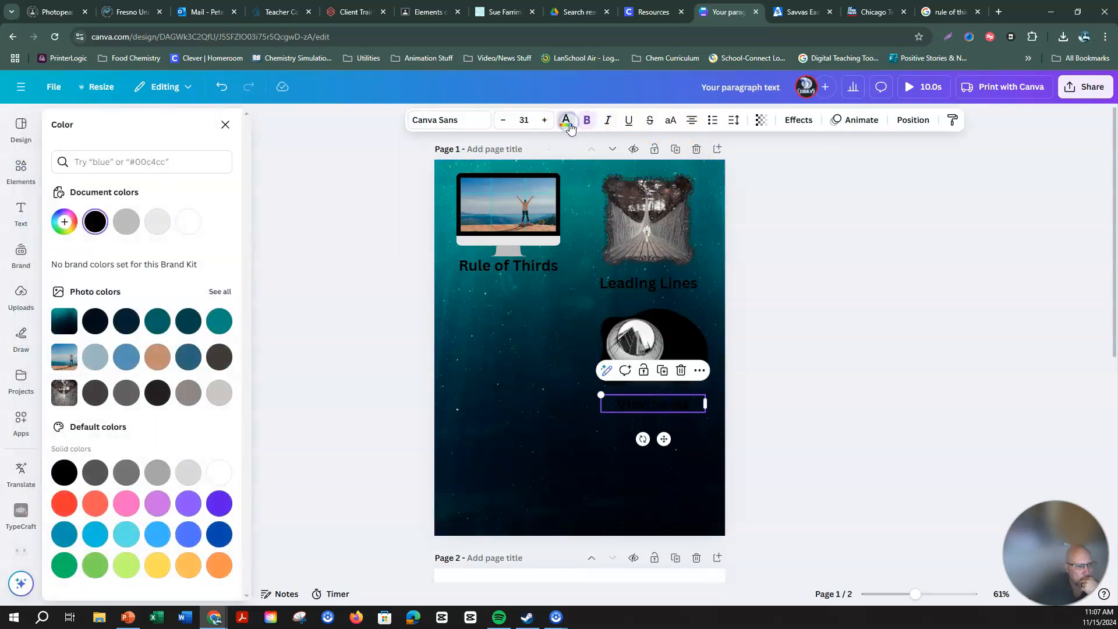
{"action": "left_click", "coordinate": [183, 227]}
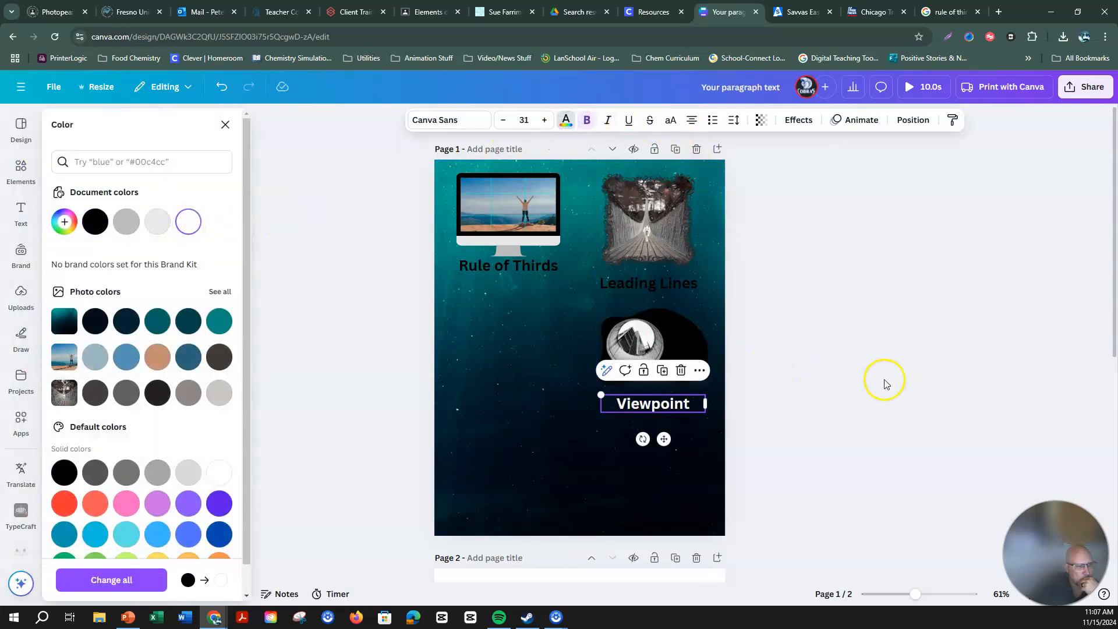
{"action": "left_click", "coordinate": [887, 379]}
Recolor the "Leading Lines" and "Rule of Thirds" captions on page 1 white (#ffffff)
{"action": "left_click", "coordinate": [673, 283]}
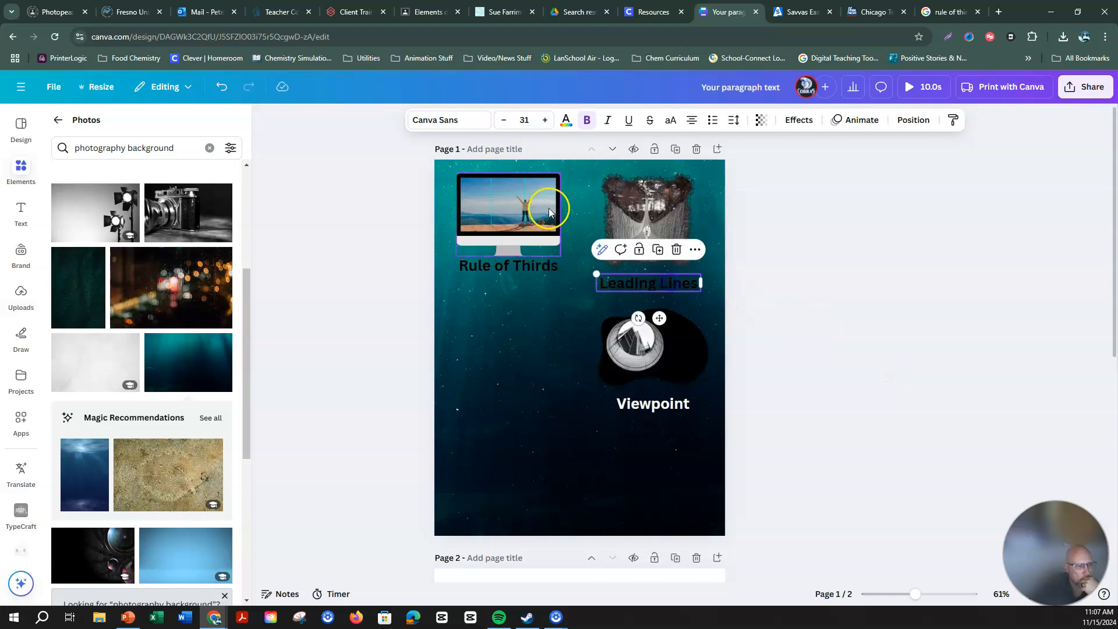
{"action": "left_click", "coordinate": [566, 119]}
{"action": "left_click", "coordinate": [188, 221]}
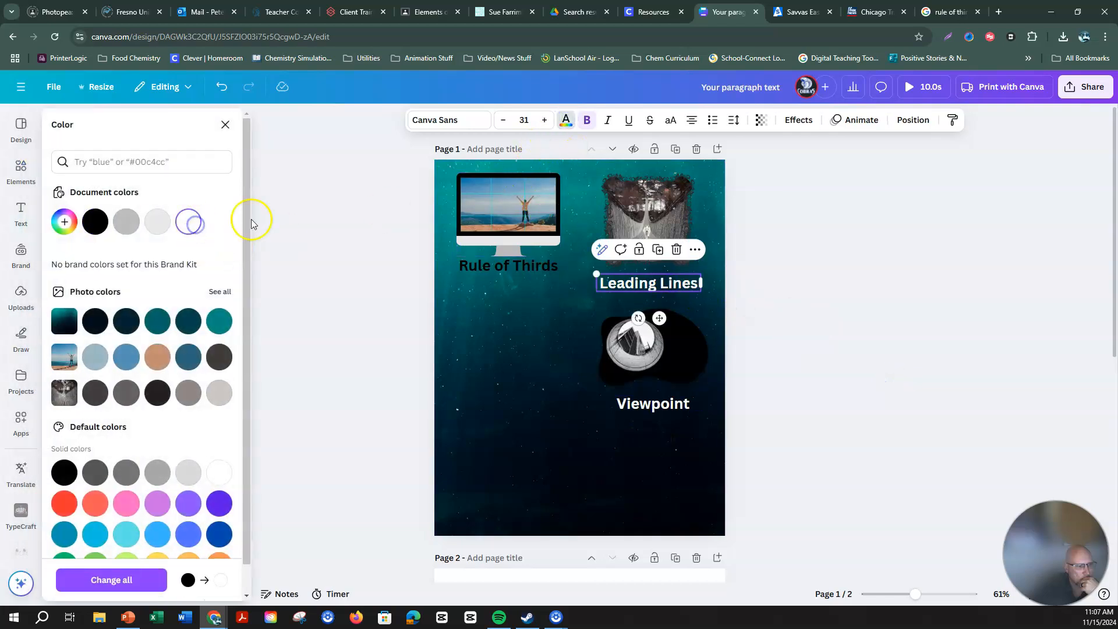
{"action": "left_click", "coordinate": [474, 267]}
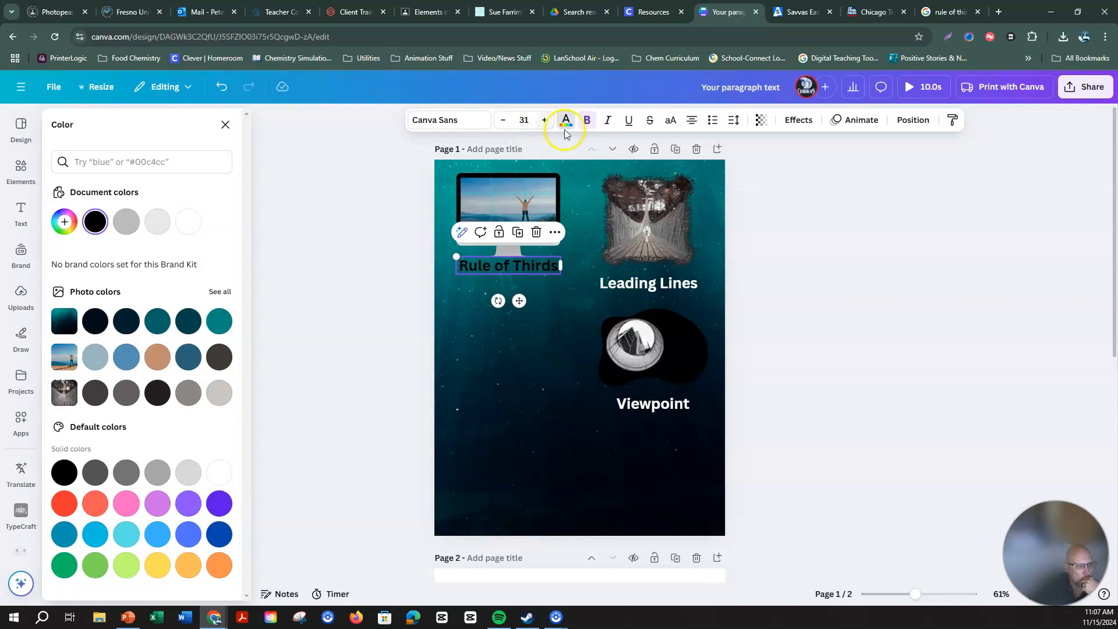
{"action": "left_click", "coordinate": [188, 221]}
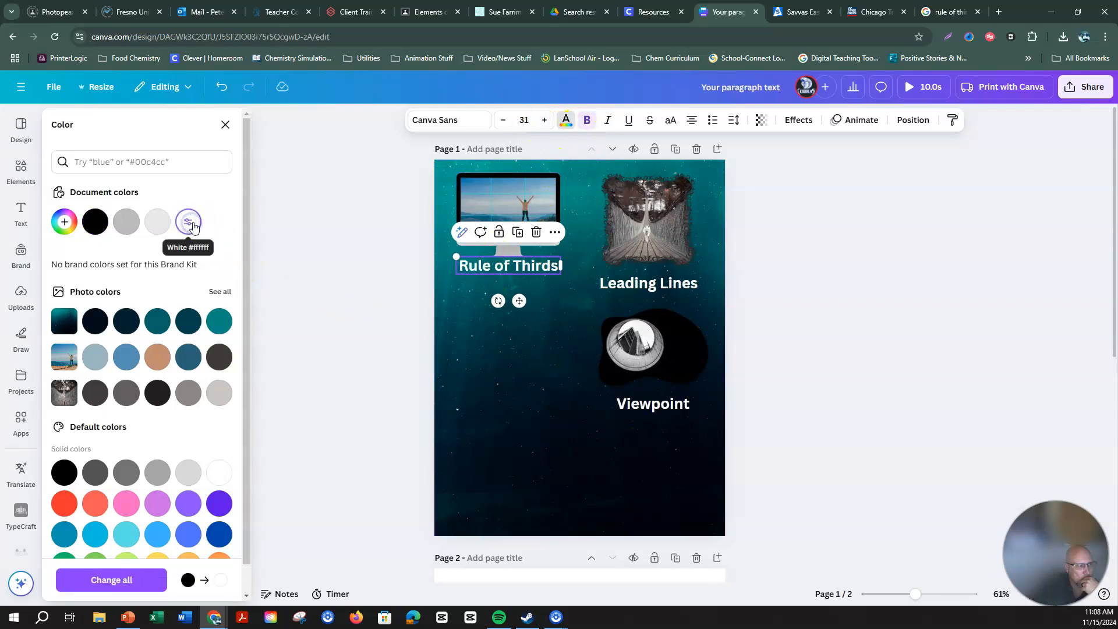
{"action": "left_click", "coordinate": [369, 281]}
Review the finished layout of page 2 and open the Grids collection in the elements library
{"action": "left_click", "coordinate": [378, 304]}
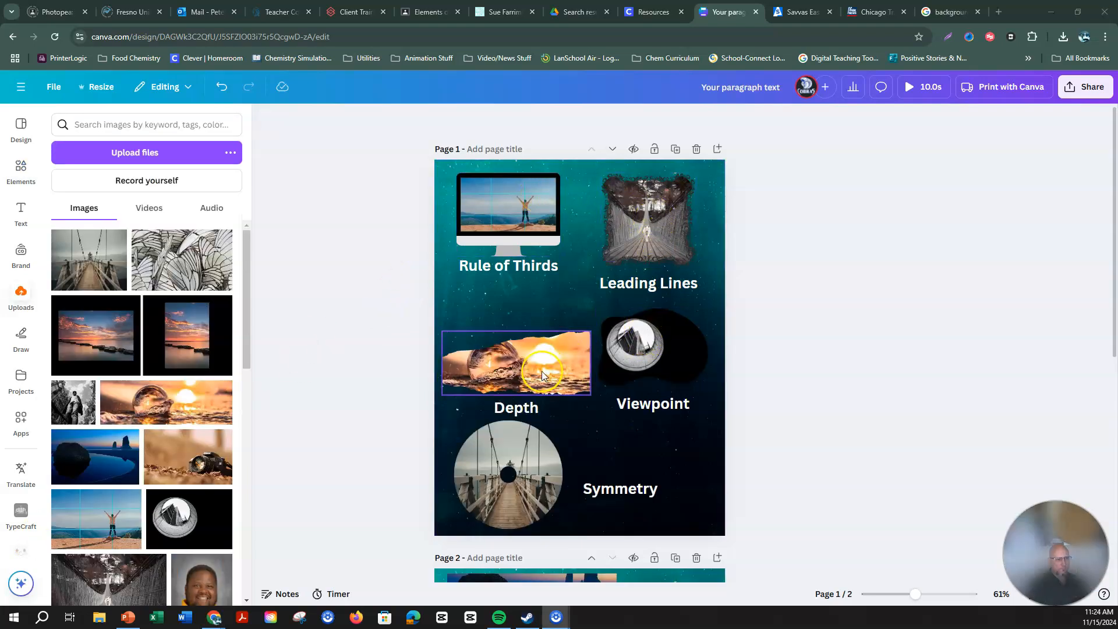
{"action": "scroll", "coordinate": [843, 382], "scroll_direction": "down", "scroll_amount": 7}
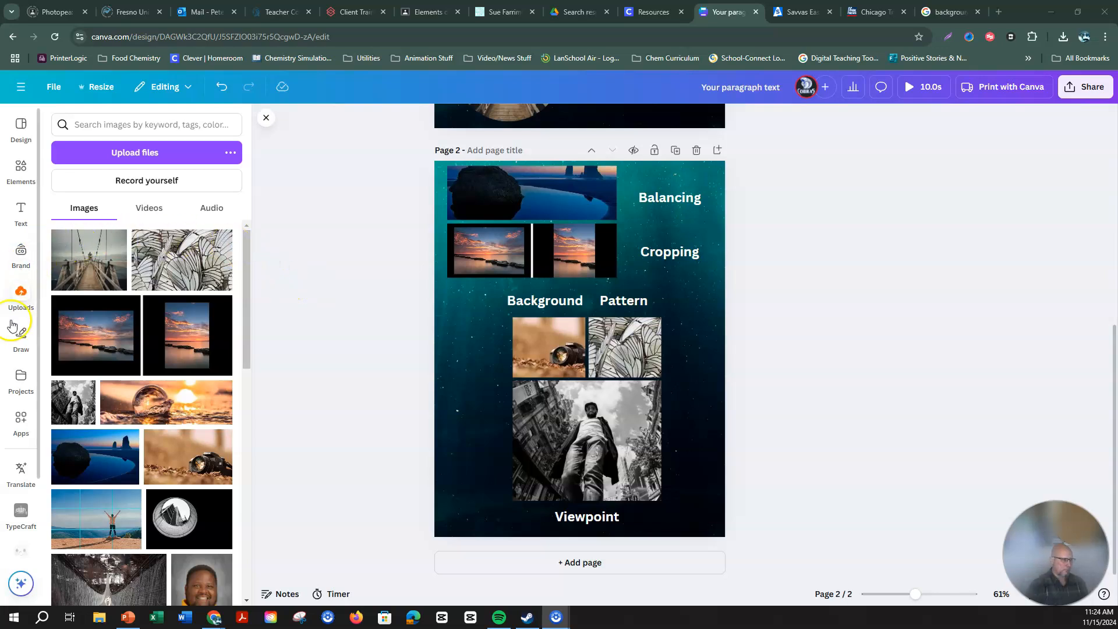
{"action": "left_click", "coordinate": [21, 185]}
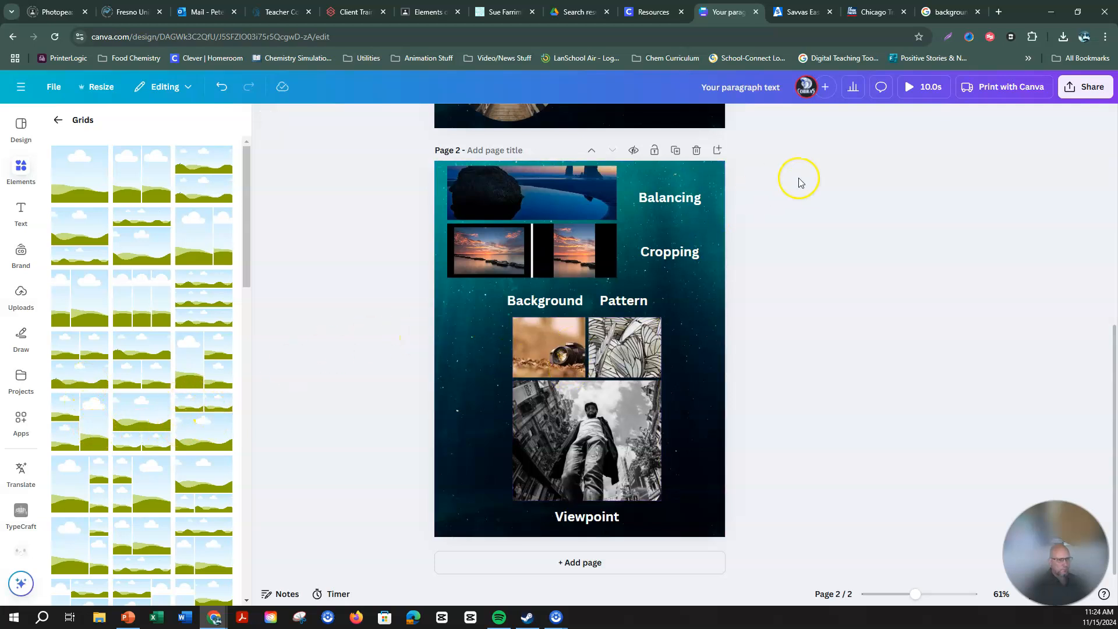
Set the design's collaboration link access to Dewolf High and check the download settings
{"action": "left_click", "coordinate": [1087, 97]}
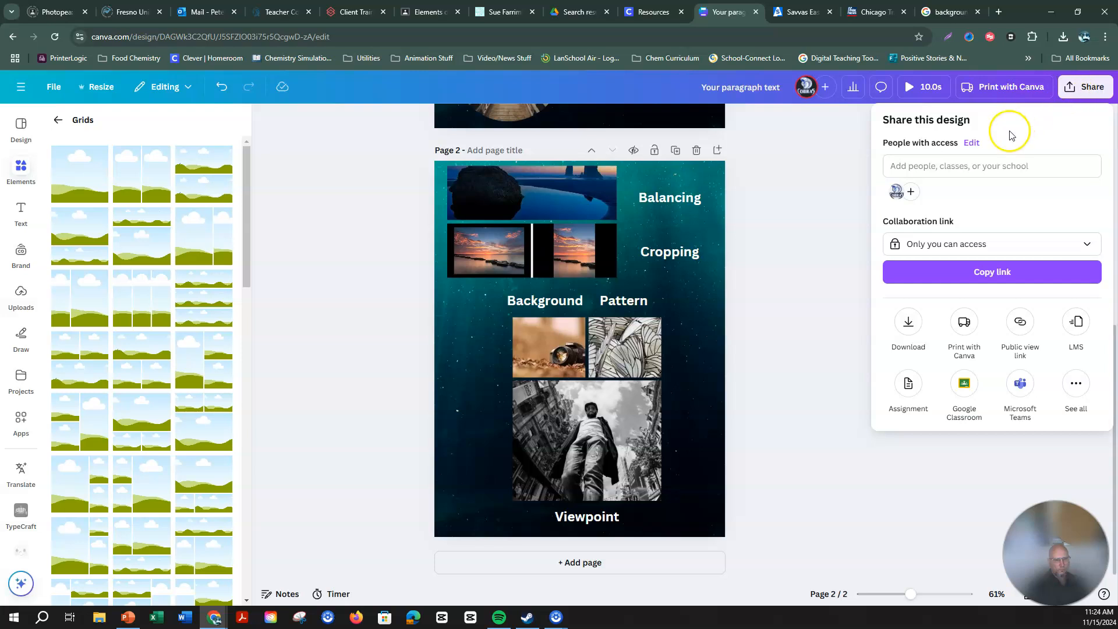
{"action": "left_click", "coordinate": [974, 243]}
{"action": "left_click", "coordinate": [953, 317]}
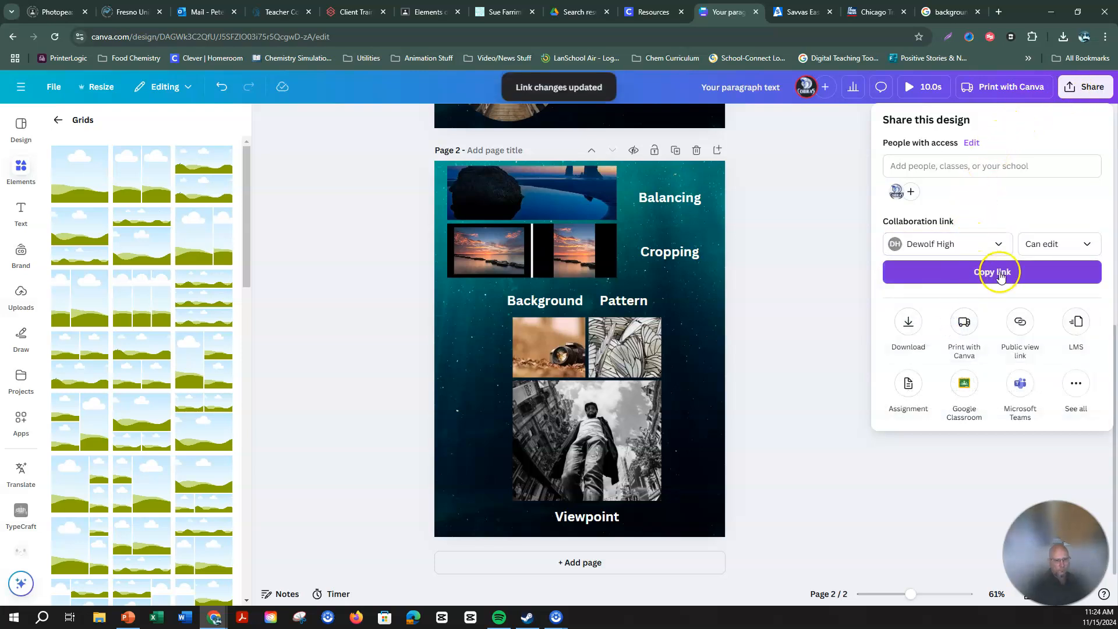
{"action": "left_click", "coordinate": [909, 325]}
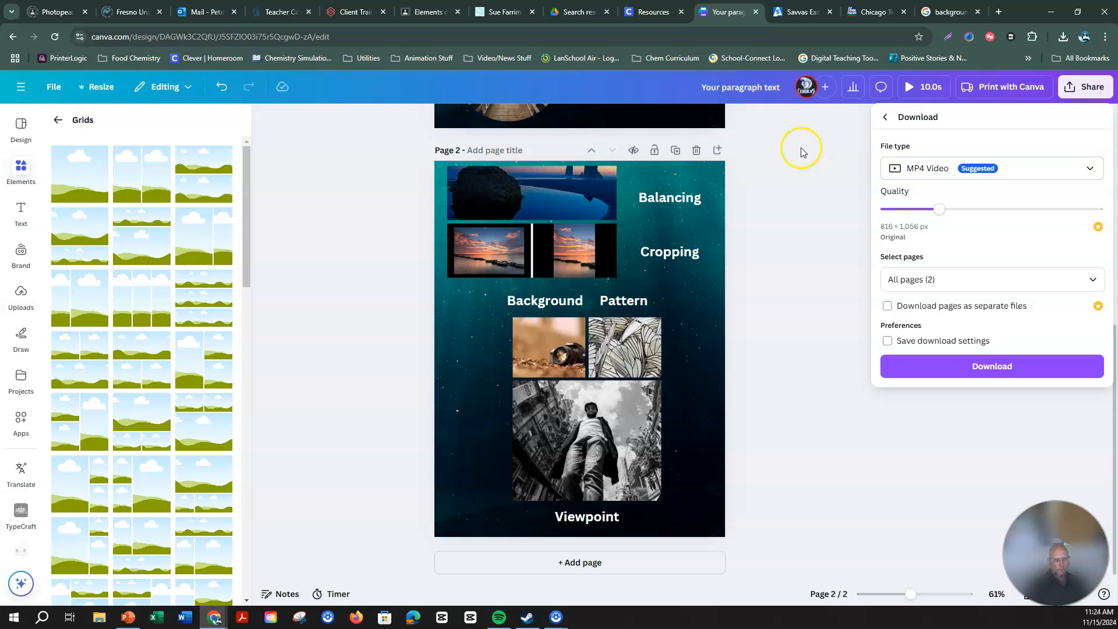
{"action": "left_click", "coordinate": [795, 245]}
Apply the Pop photo animation to the sunset picture above the "Depth" caption on page 1
{"action": "scroll", "coordinate": [807, 265], "scroll_direction": "up", "scroll_amount": 7}
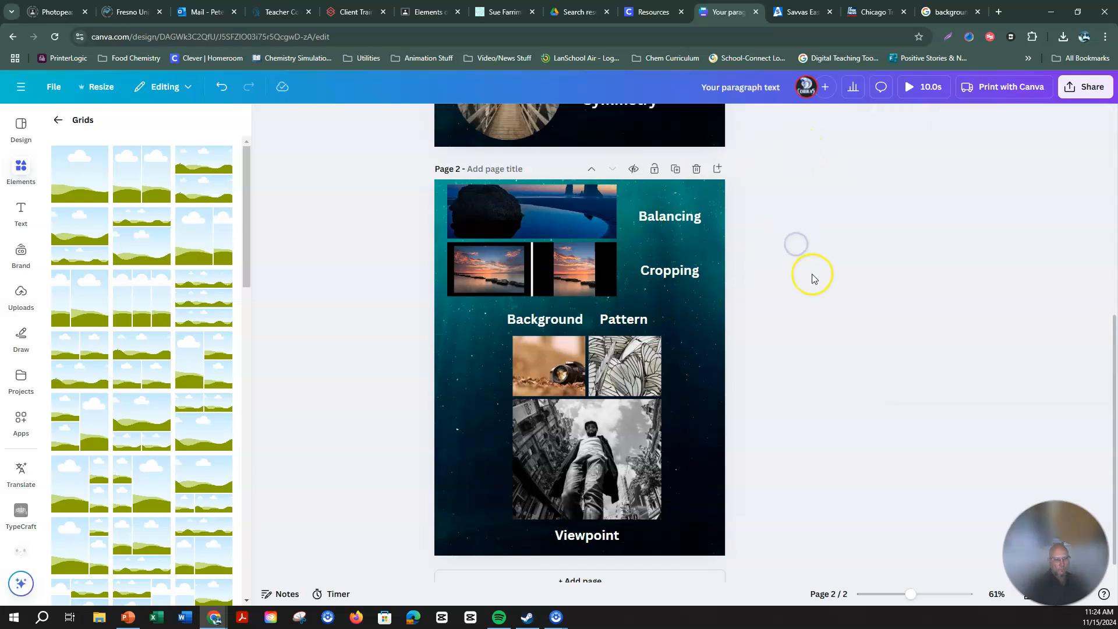
{"action": "left_click", "coordinate": [565, 336]}
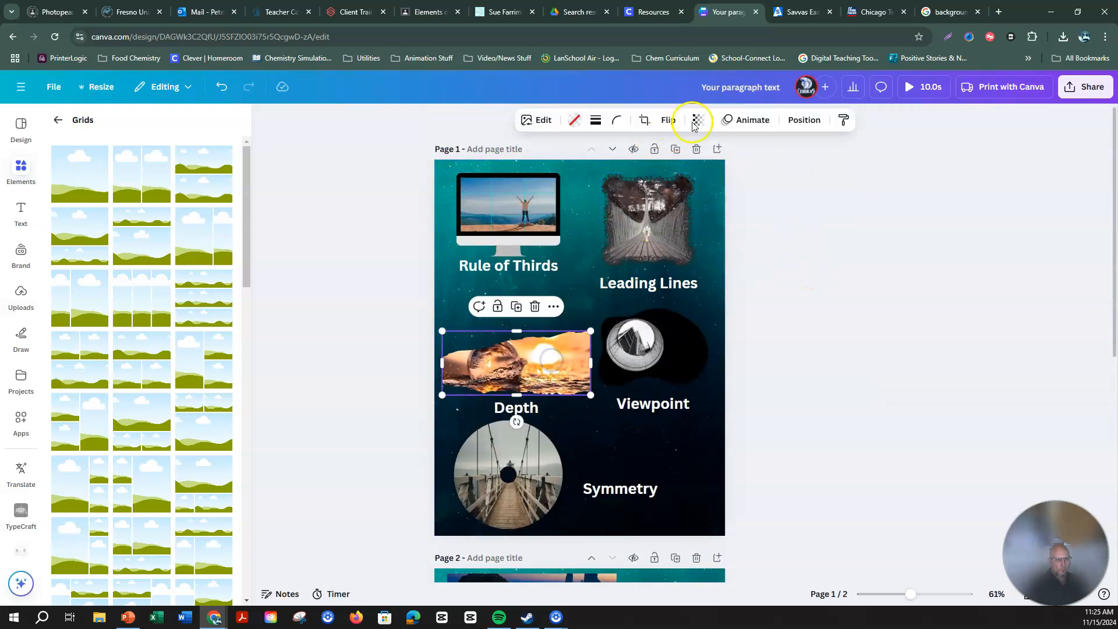
{"action": "left_click", "coordinate": [752, 123]}
{"action": "left_click", "coordinate": [205, 338]}
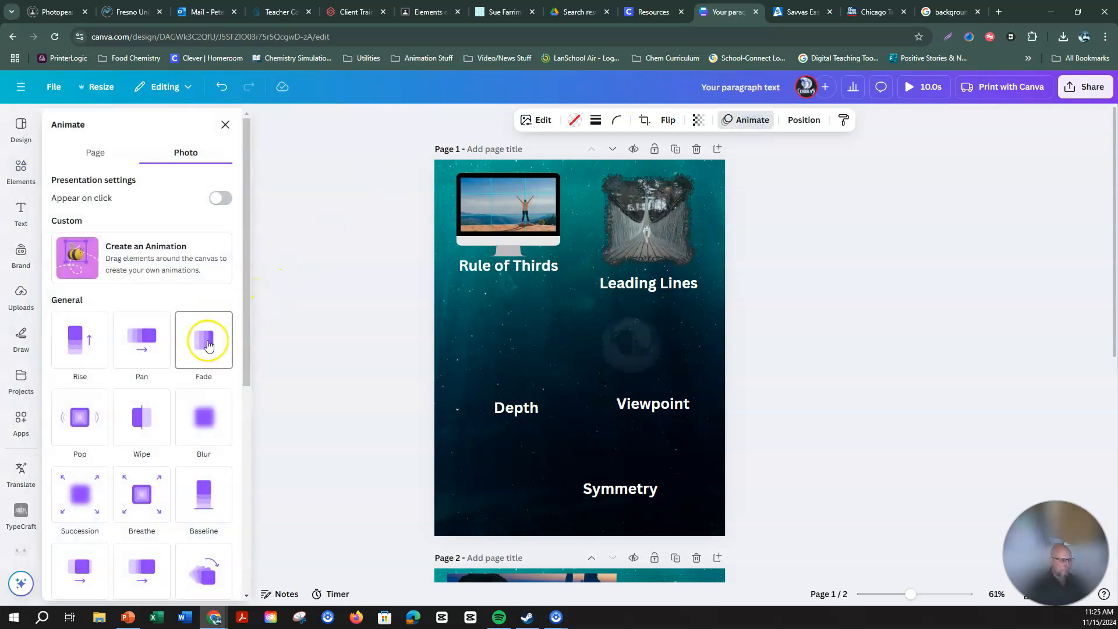
{"action": "left_click", "coordinate": [78, 425]}
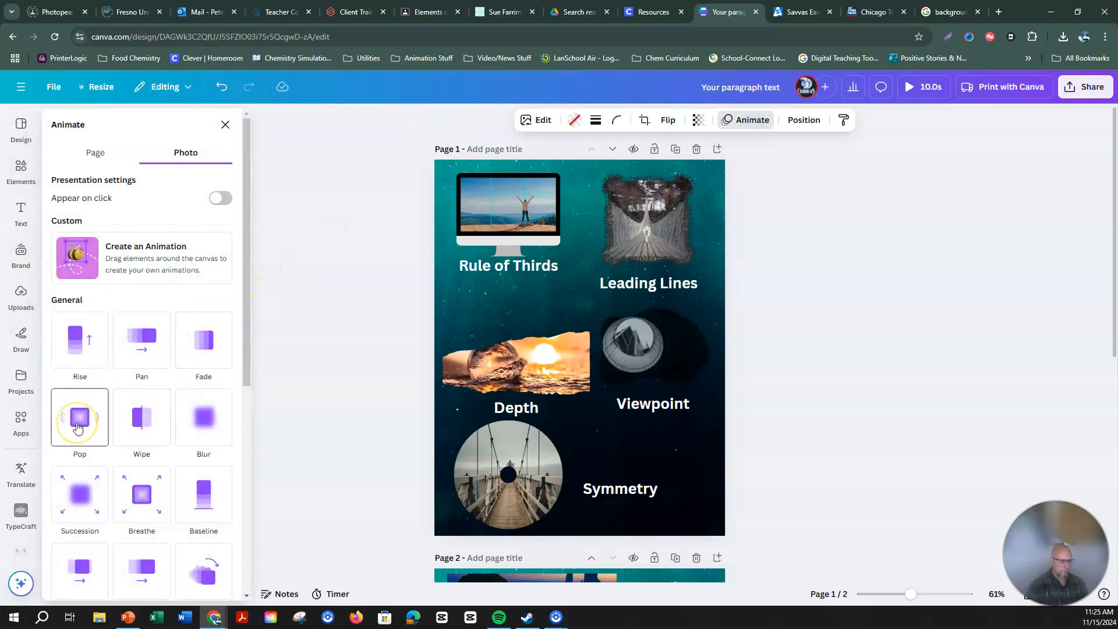
{"action": "left_click", "coordinate": [1008, 216]}
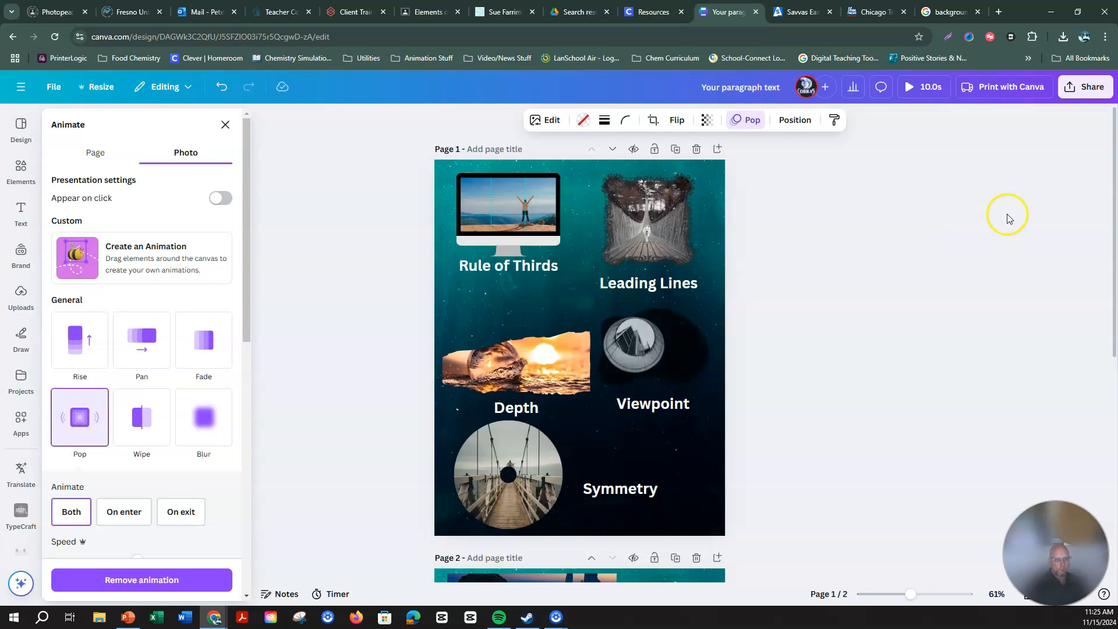